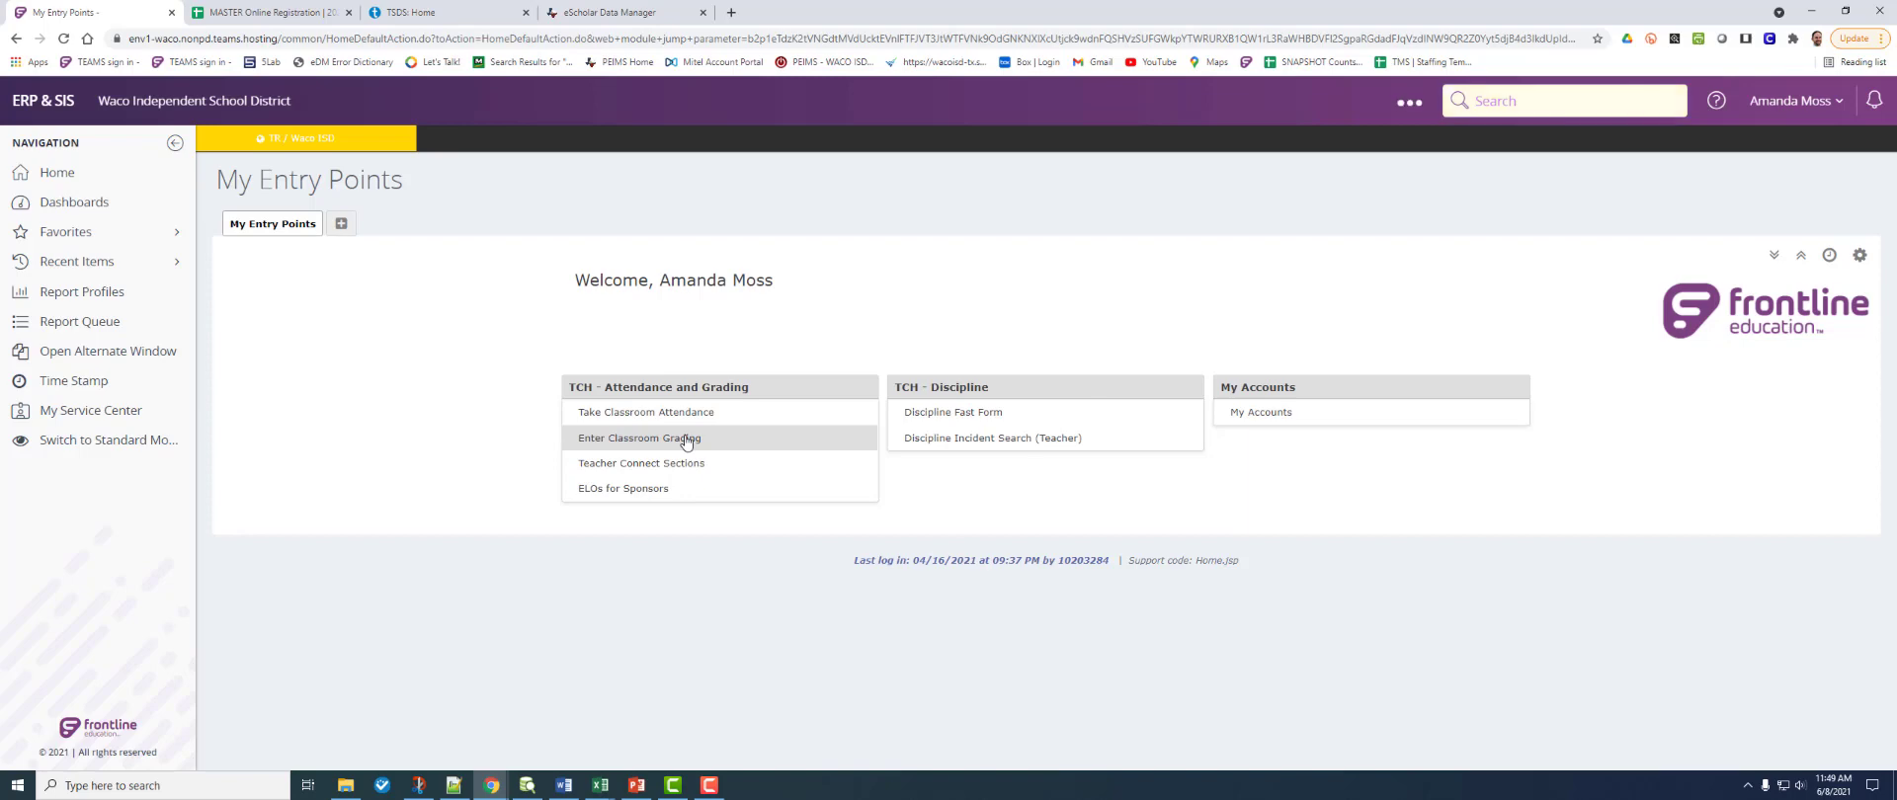
# Step: Open the gradebook for the first SPORTSEM section (S2 T/01) and show its MP4 grades
pyautogui.click(687, 439)
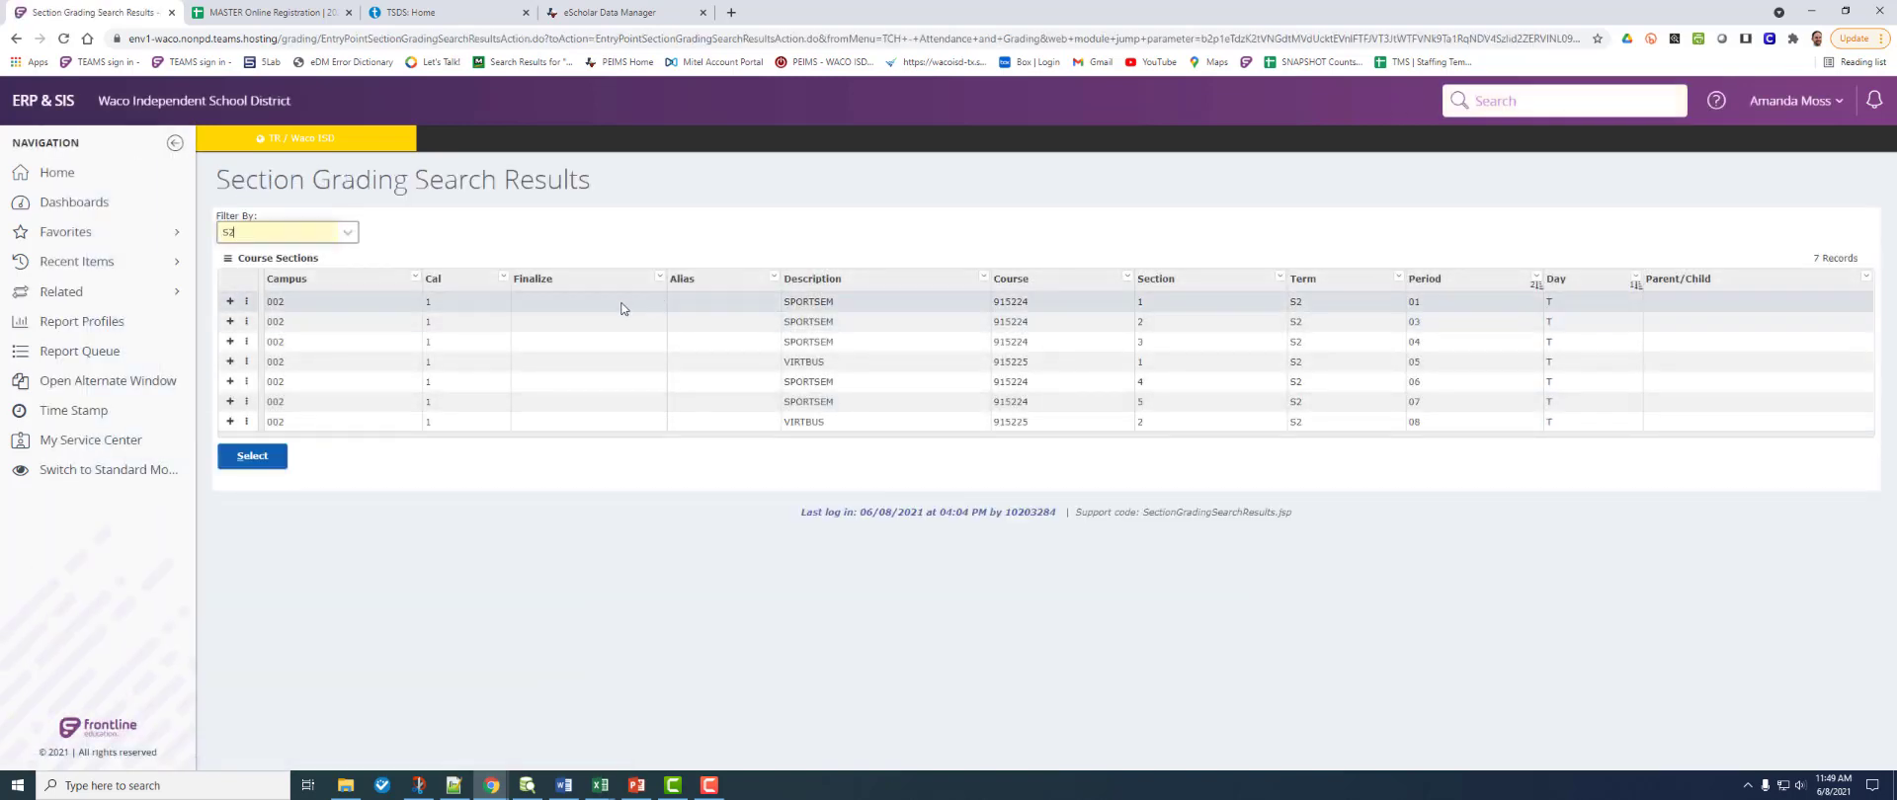
pyautogui.click(623, 308)
pyautogui.click(281, 460)
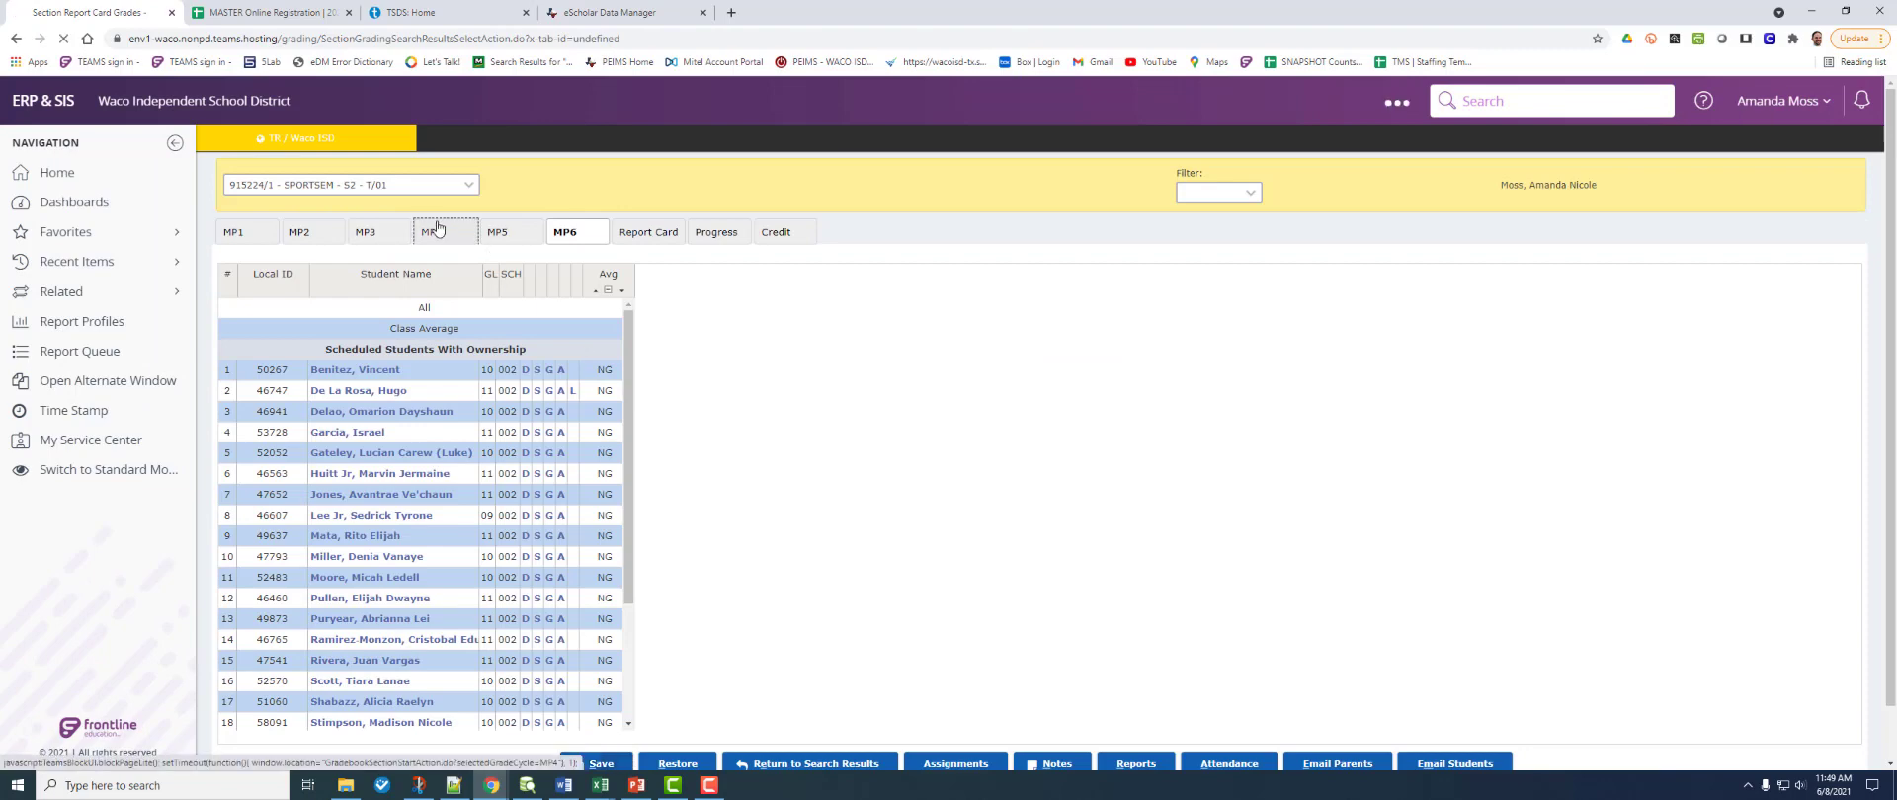
pyautogui.click(446, 231)
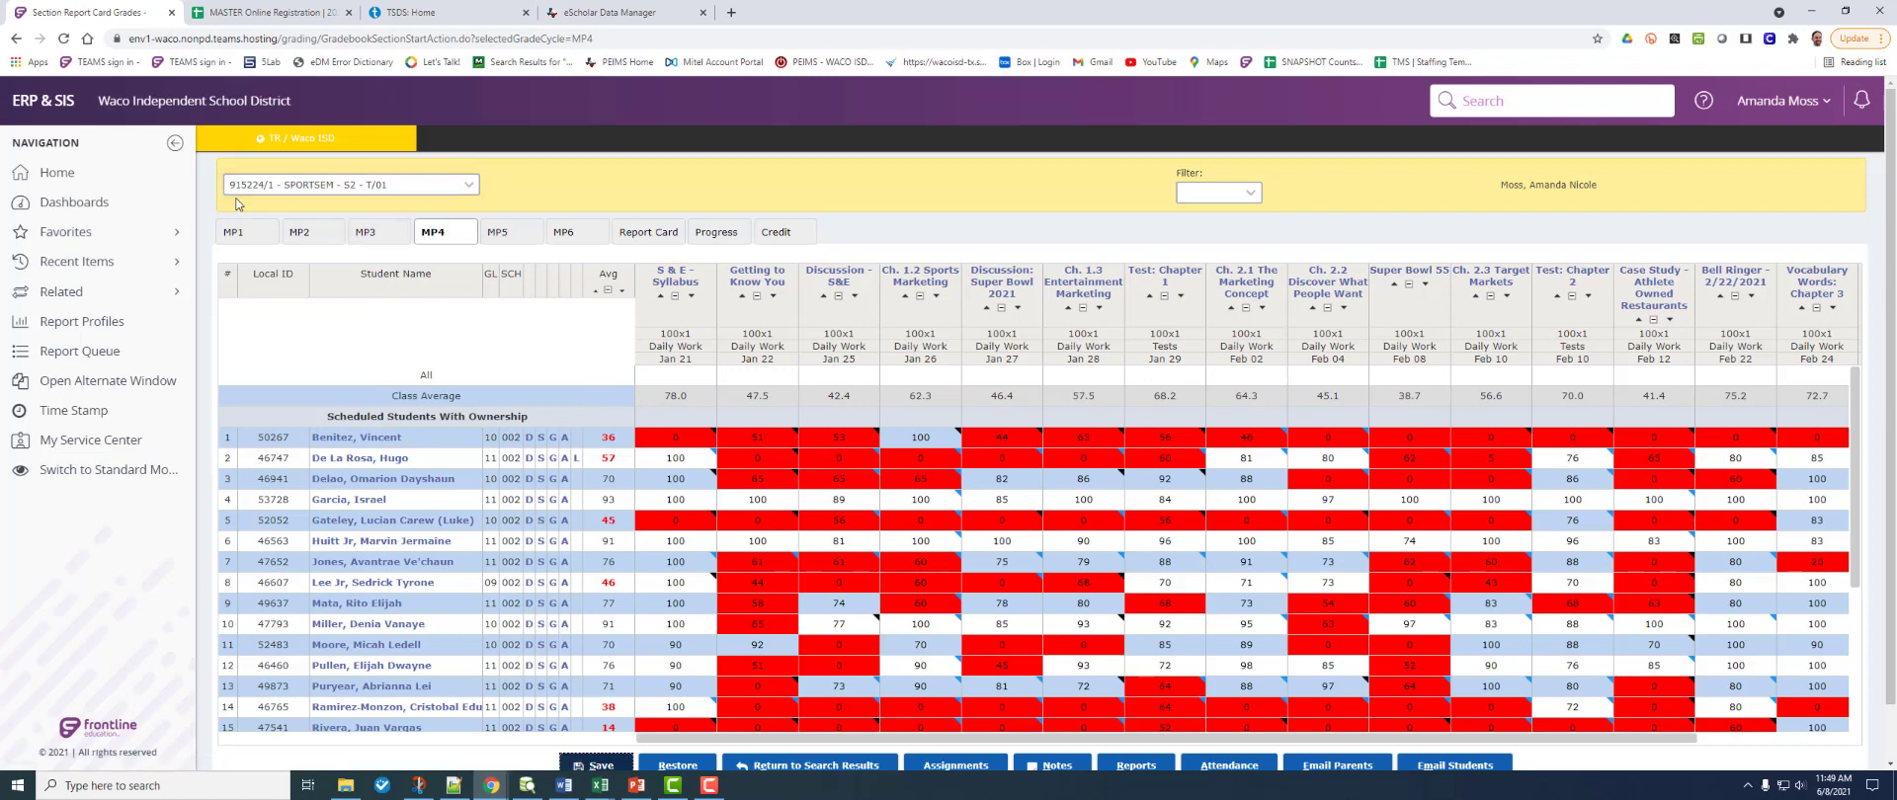
# Step: Check the course section list without switching sections, and scroll through the MP4 grade grid
pyautogui.click(415, 185)
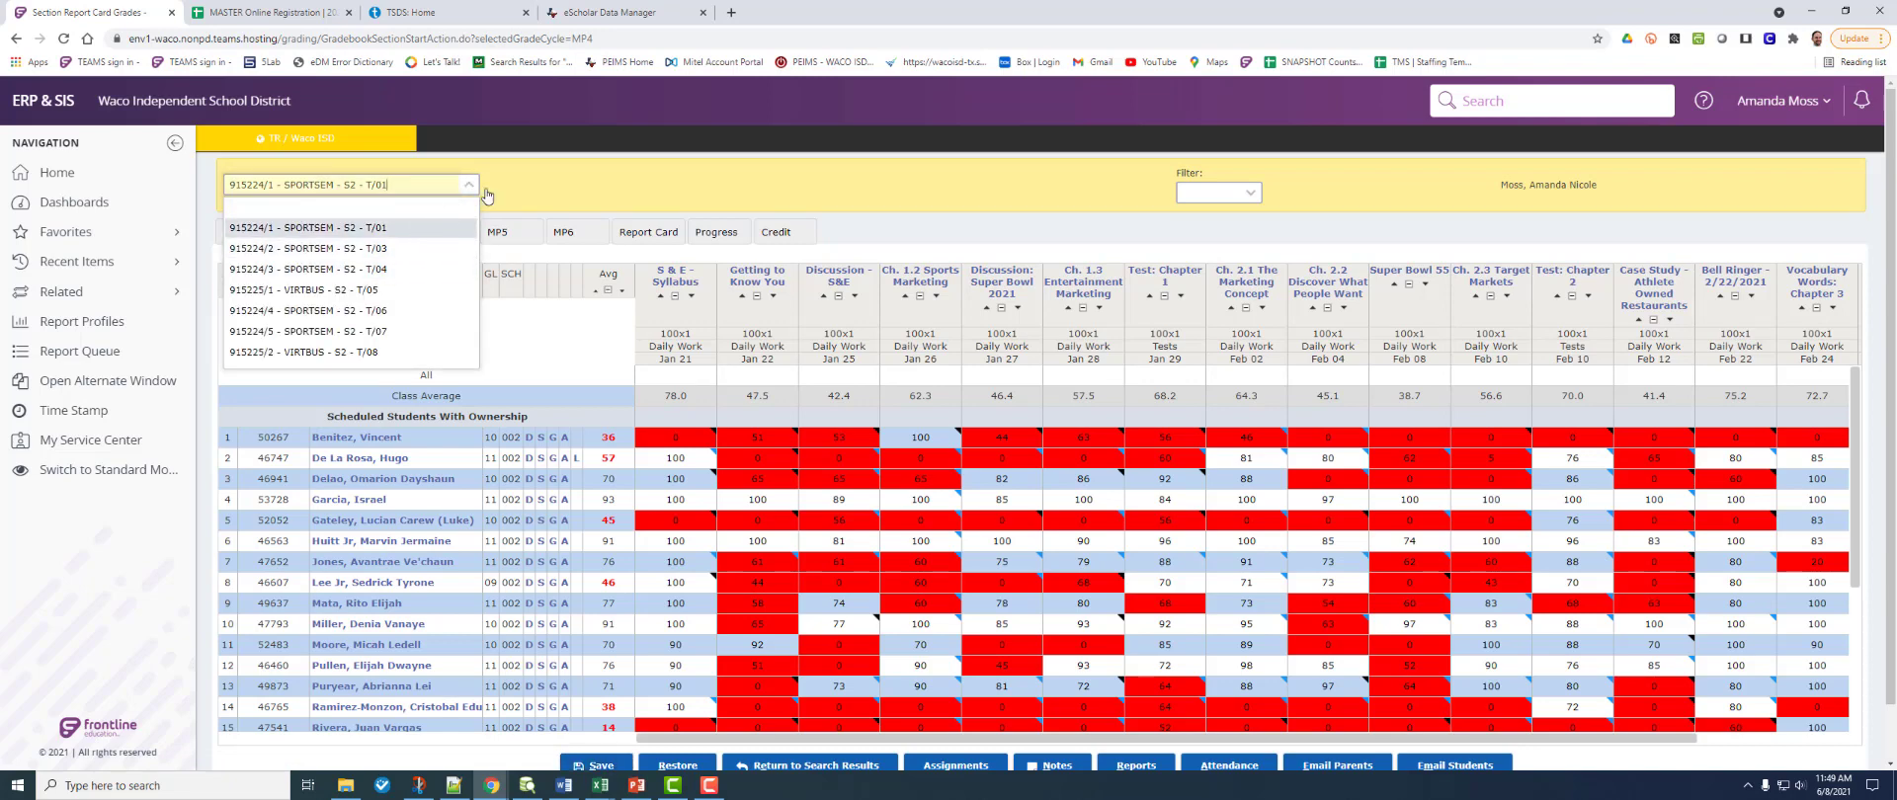
pyautogui.click(788, 183)
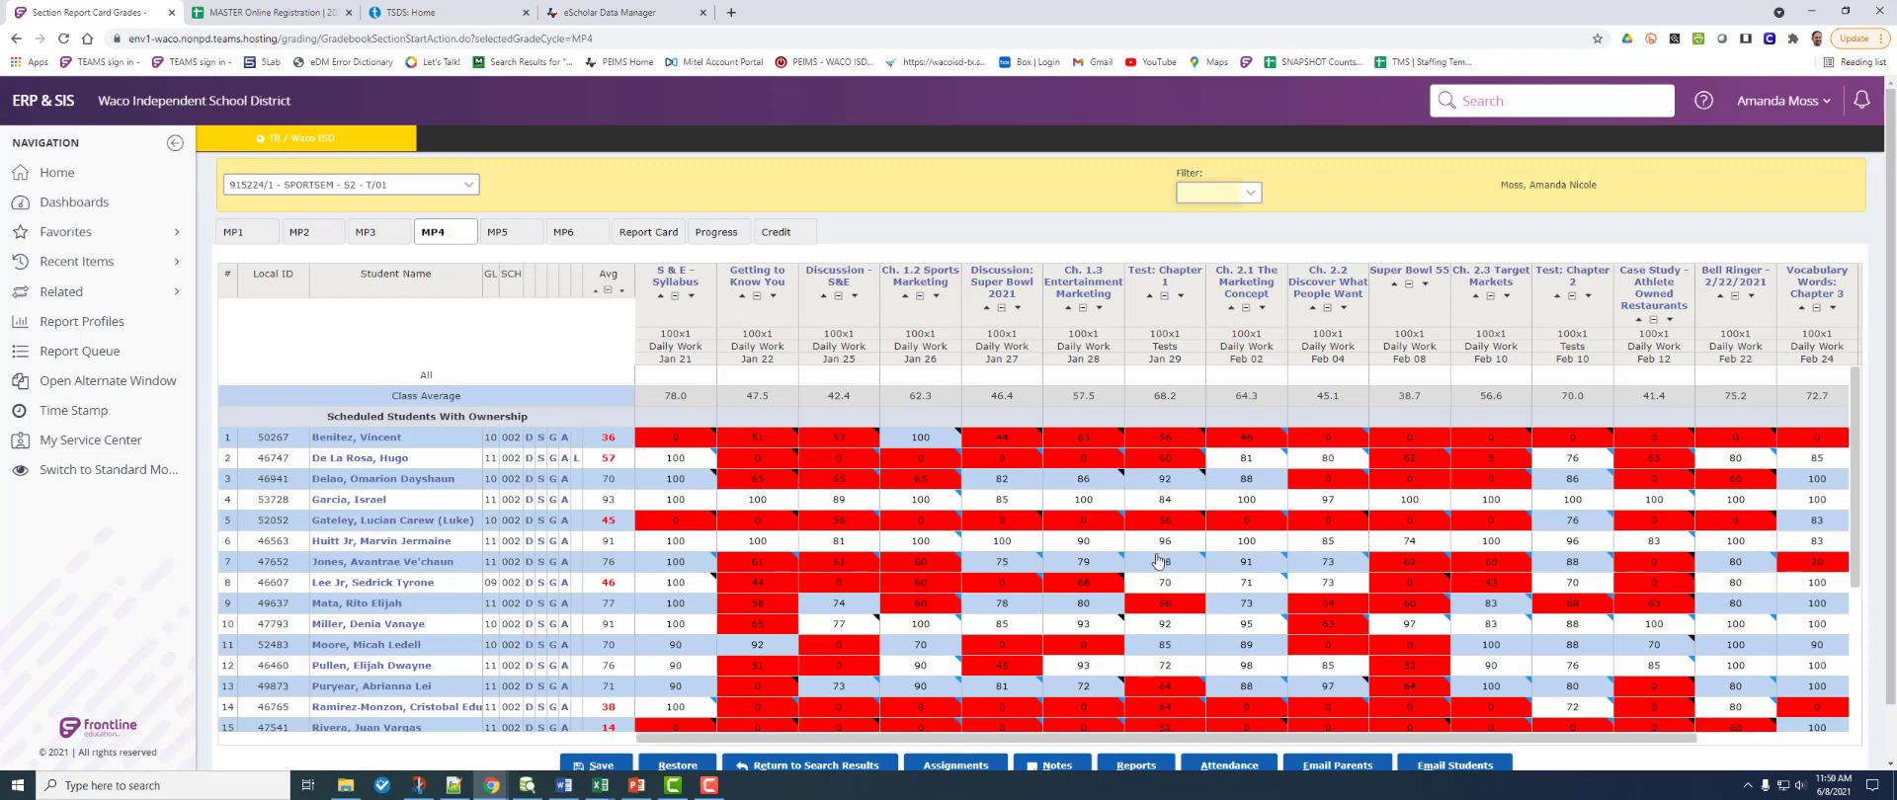
pyautogui.scroll(-1, 1158, 554)
pyautogui.scroll(1, 1147, 568)
pyautogui.click(649, 234)
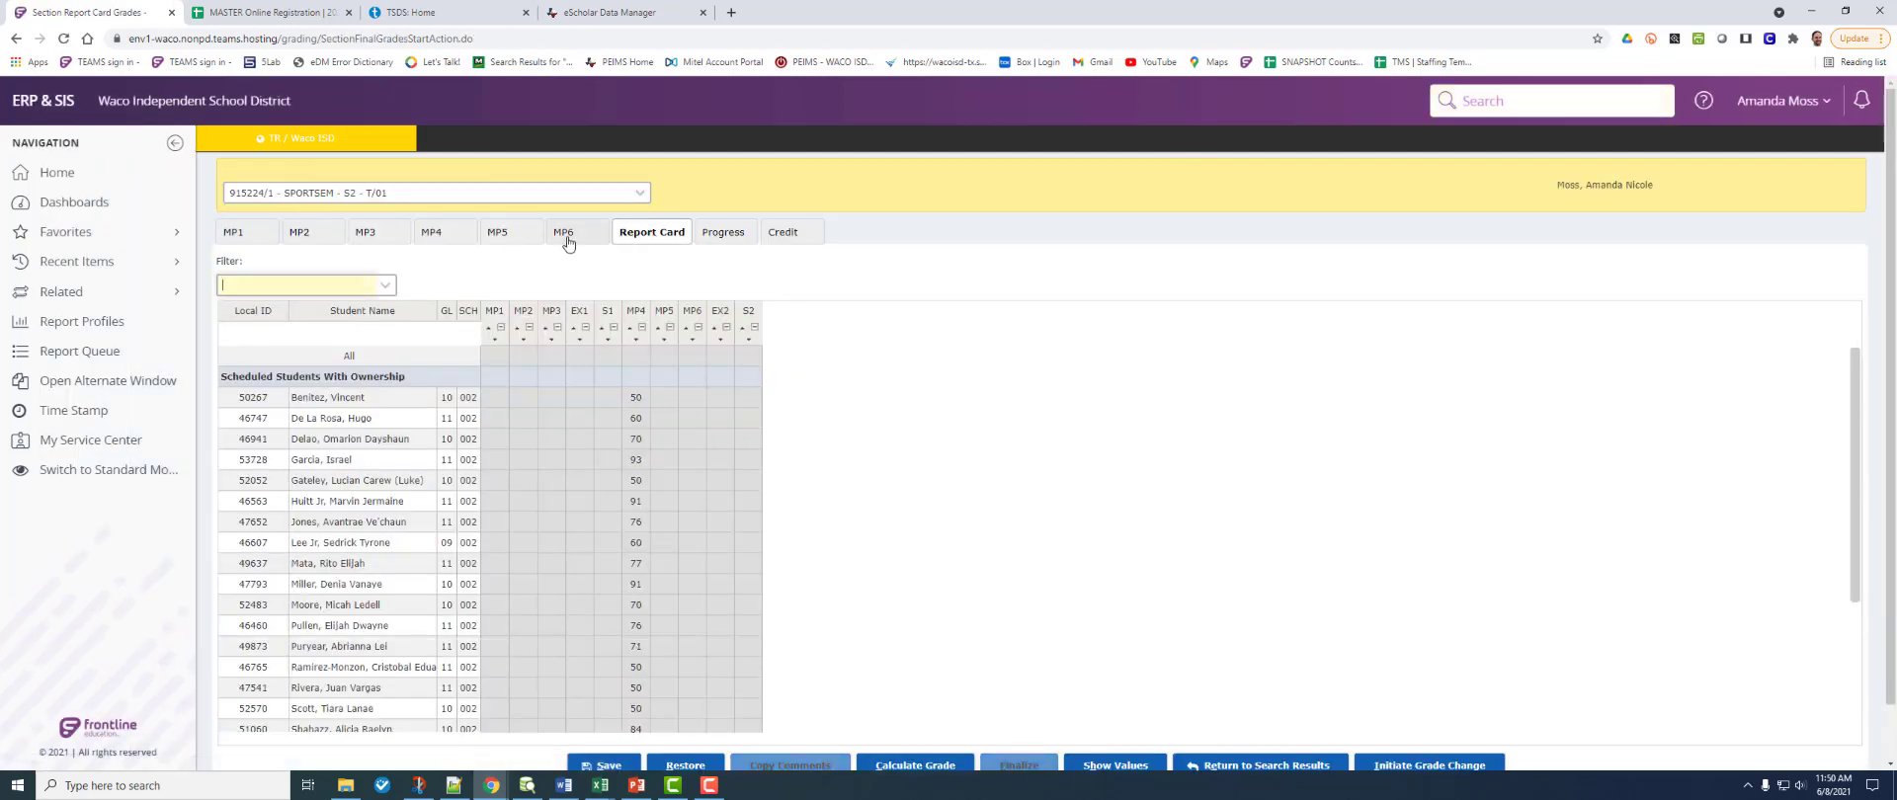
pyautogui.click(440, 237)
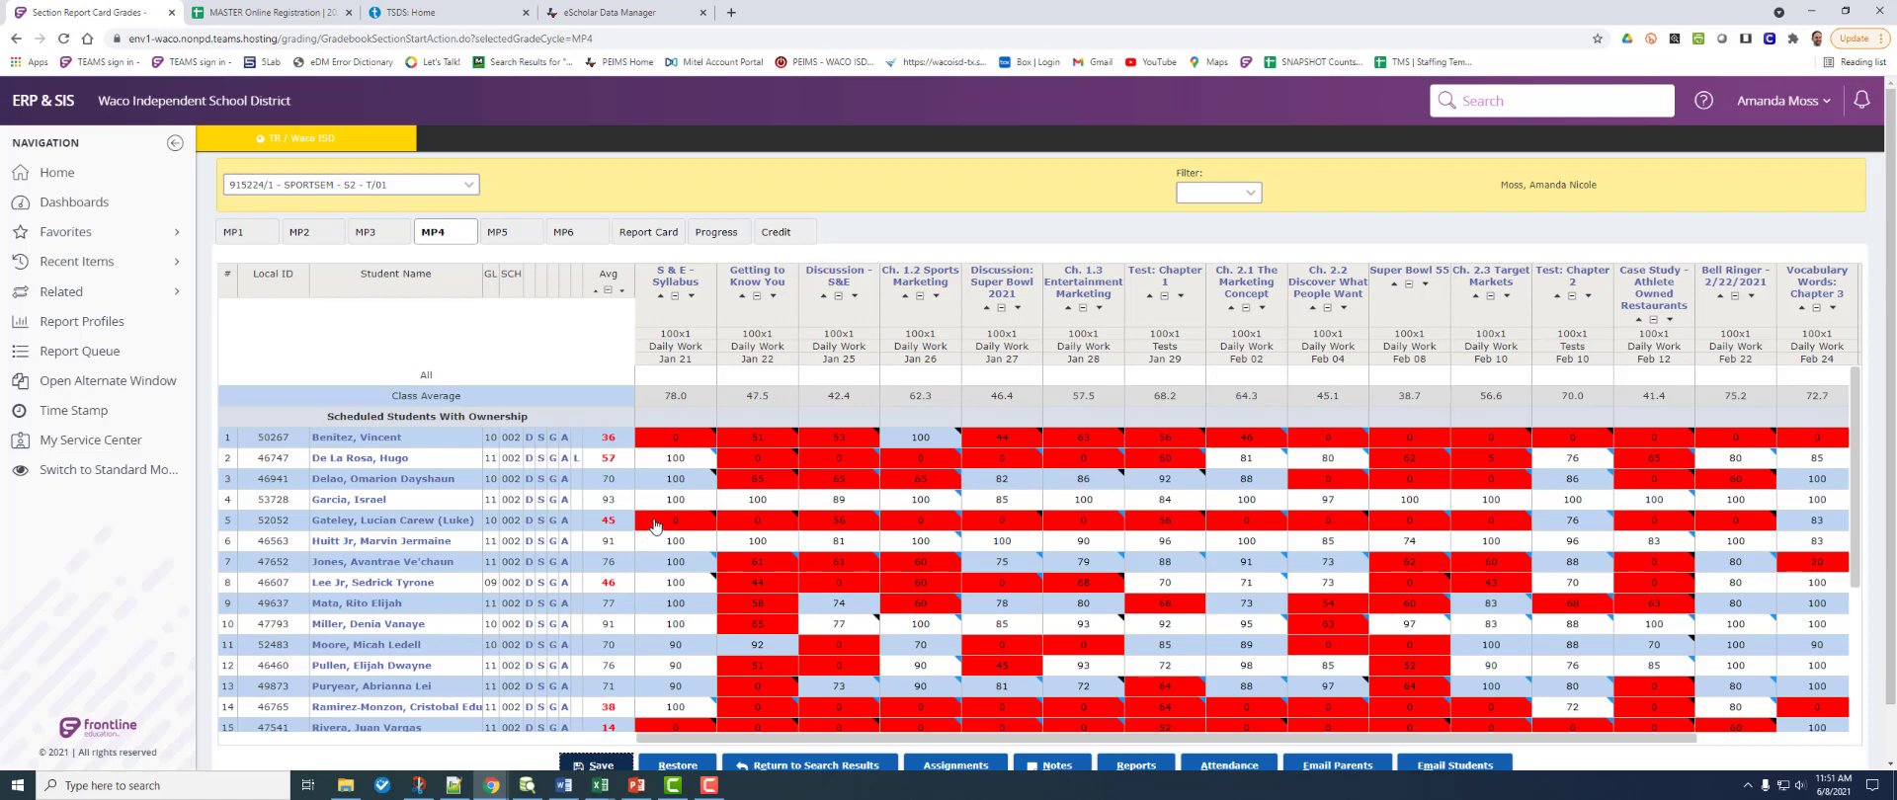
# Step: Select row 4's S & E - Syllabus grade cell and scroll down the gradebook
pyautogui.click(682, 499)
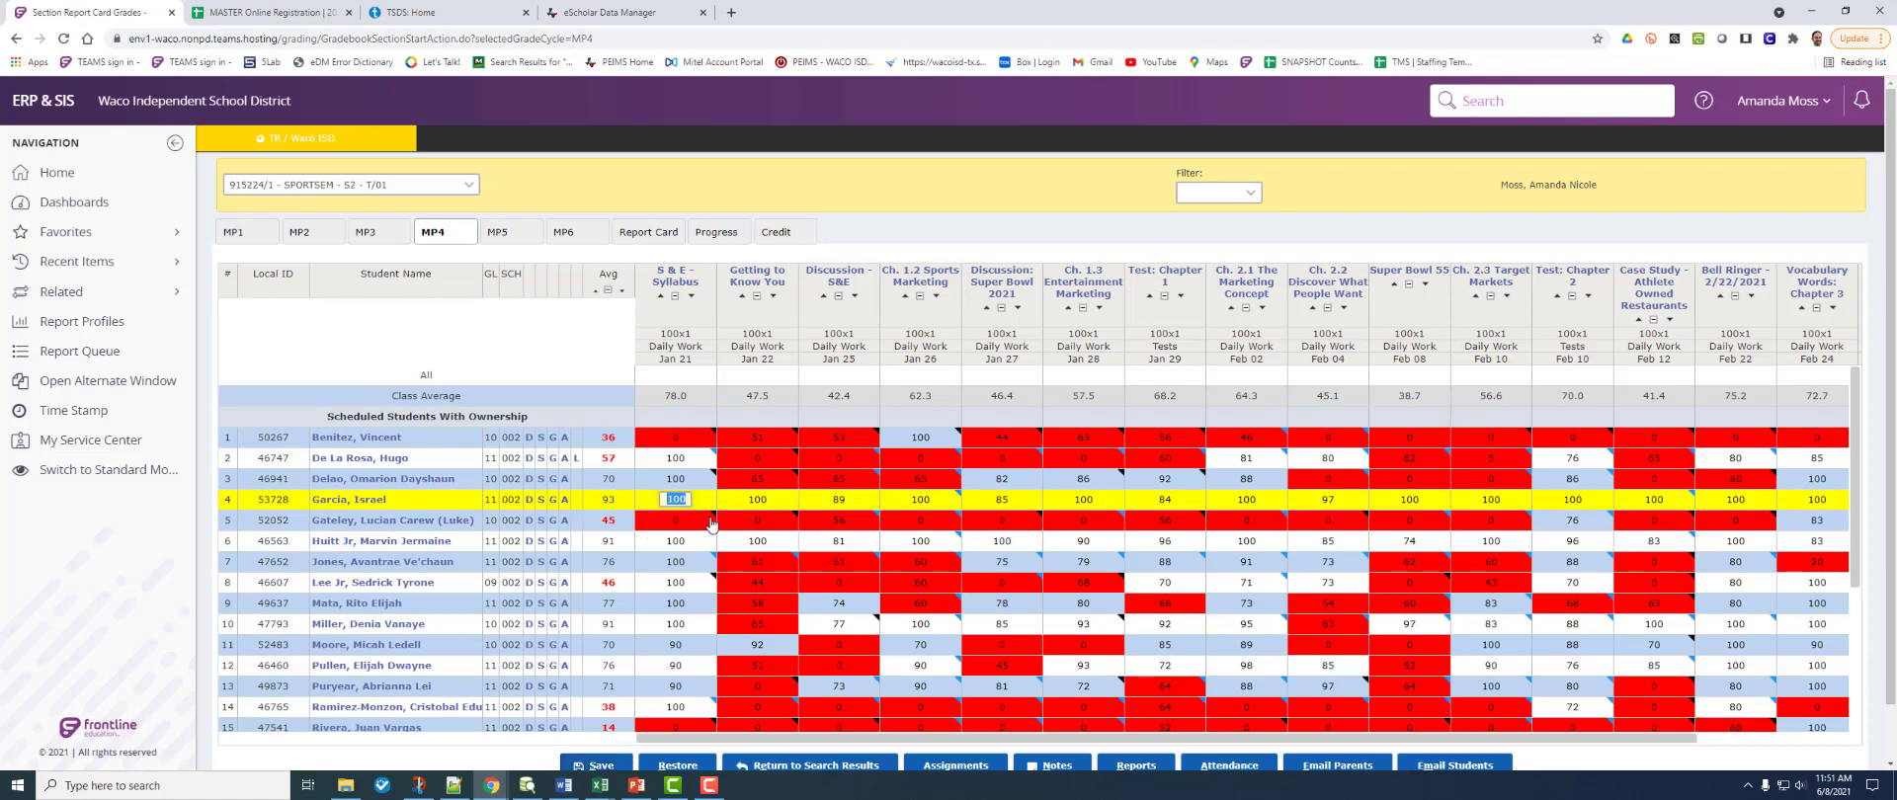
pyautogui.scroll(-1, 699, 516)
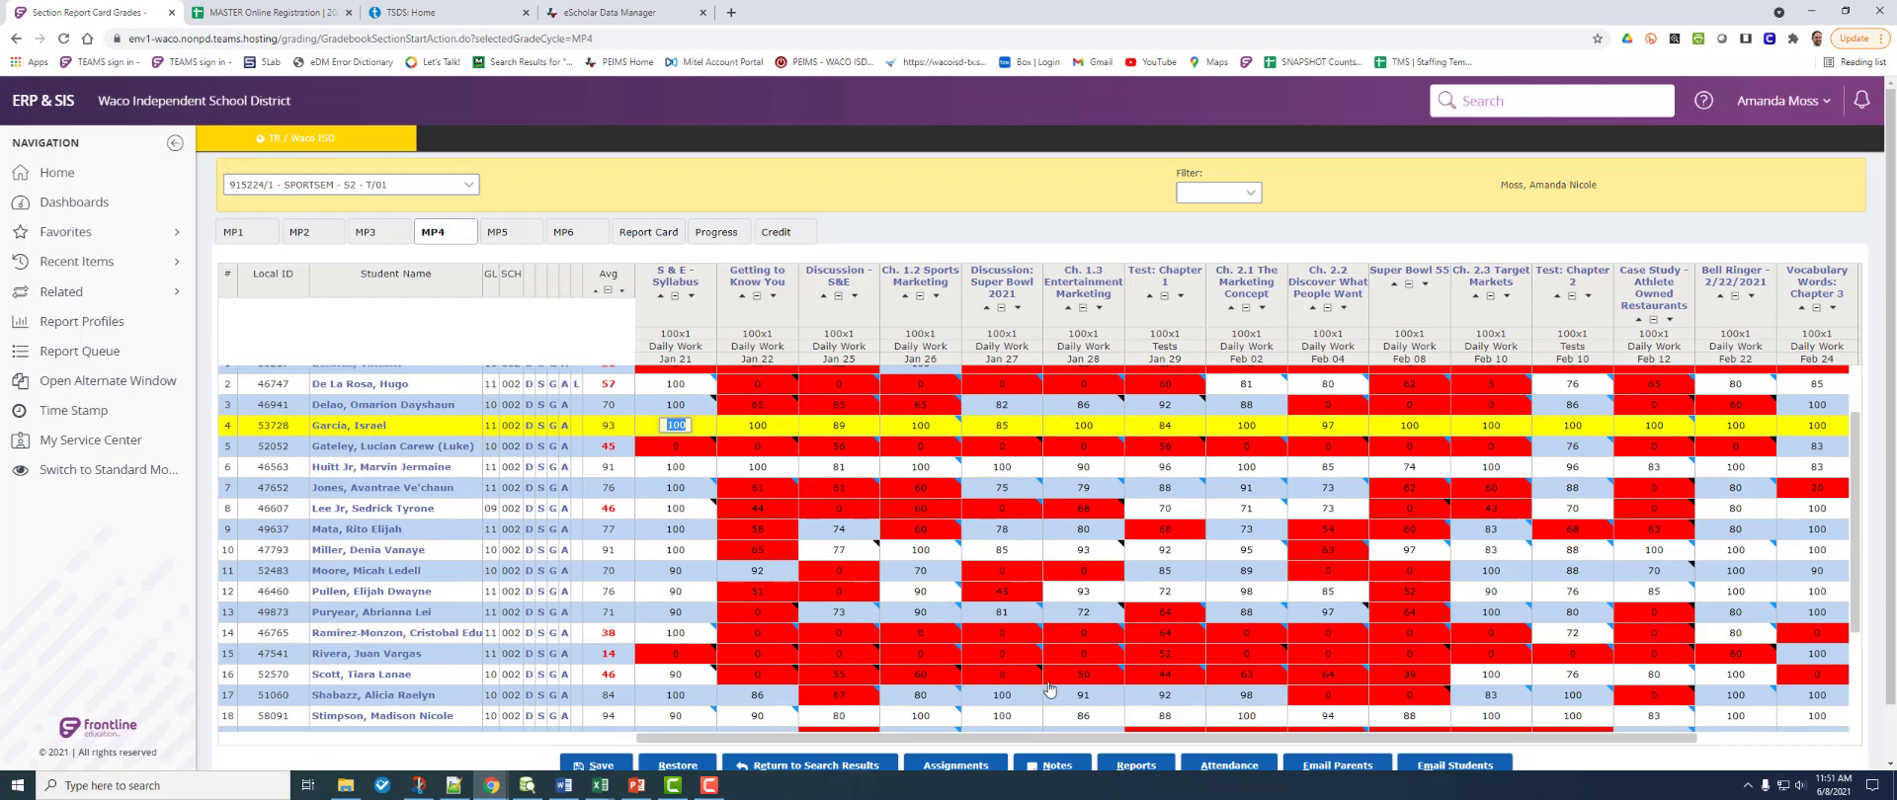
pyautogui.scroll(-2, 1050, 691)
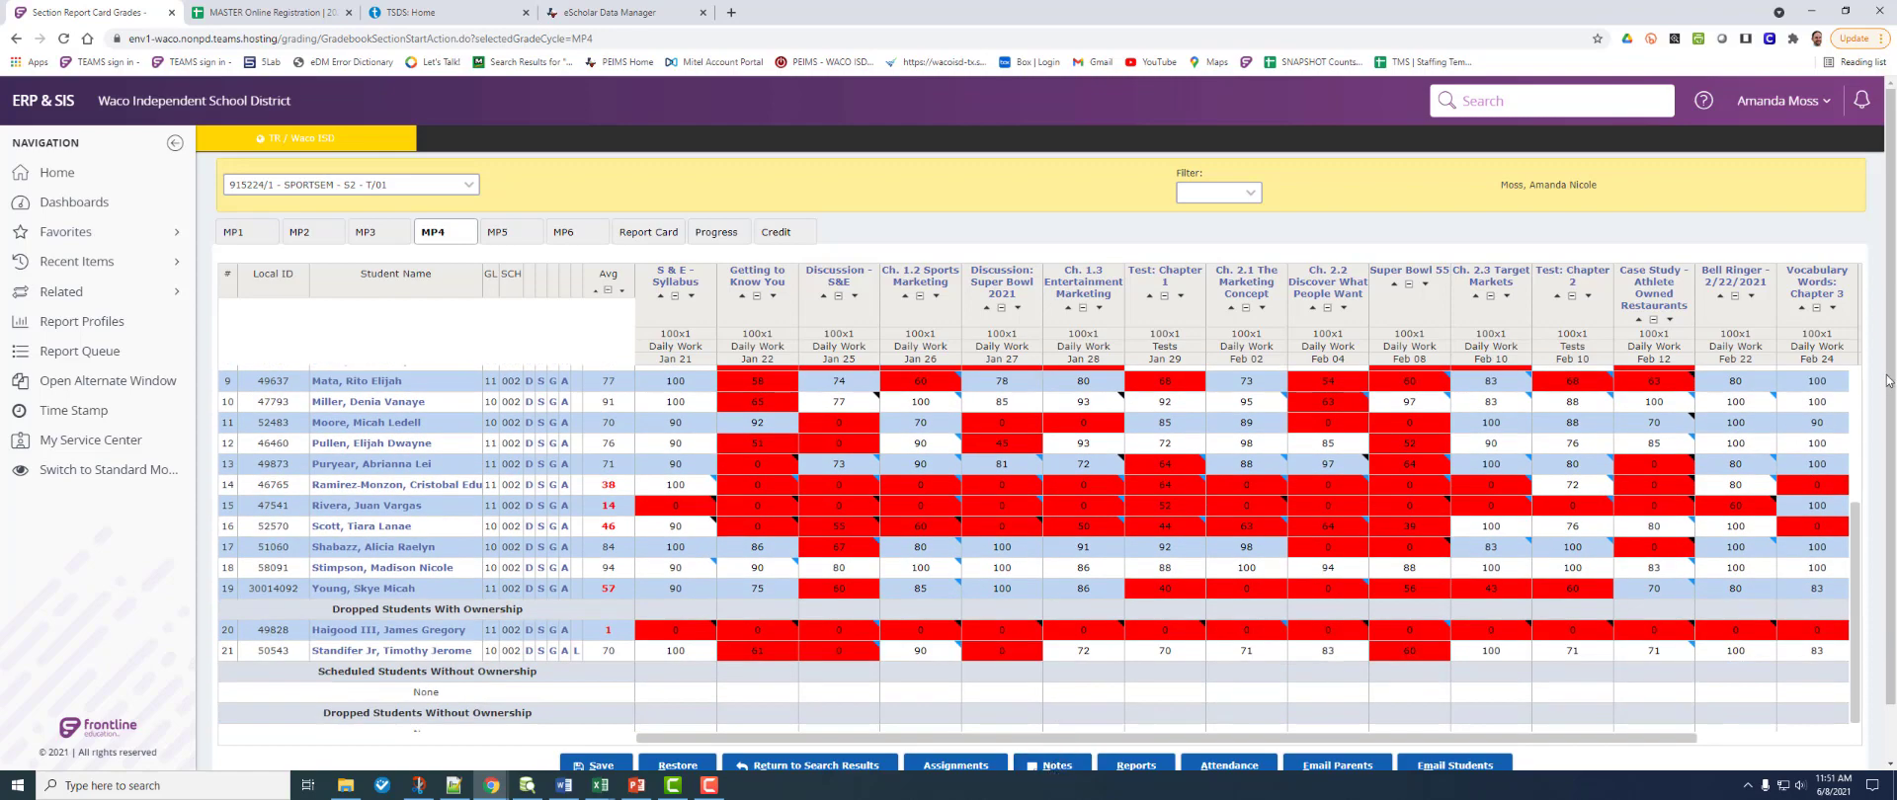
pyautogui.scroll(-1, 1582, 593)
# Step: Open the Student Notes box for that student and close it without adding a note
pyautogui.click(1055, 708)
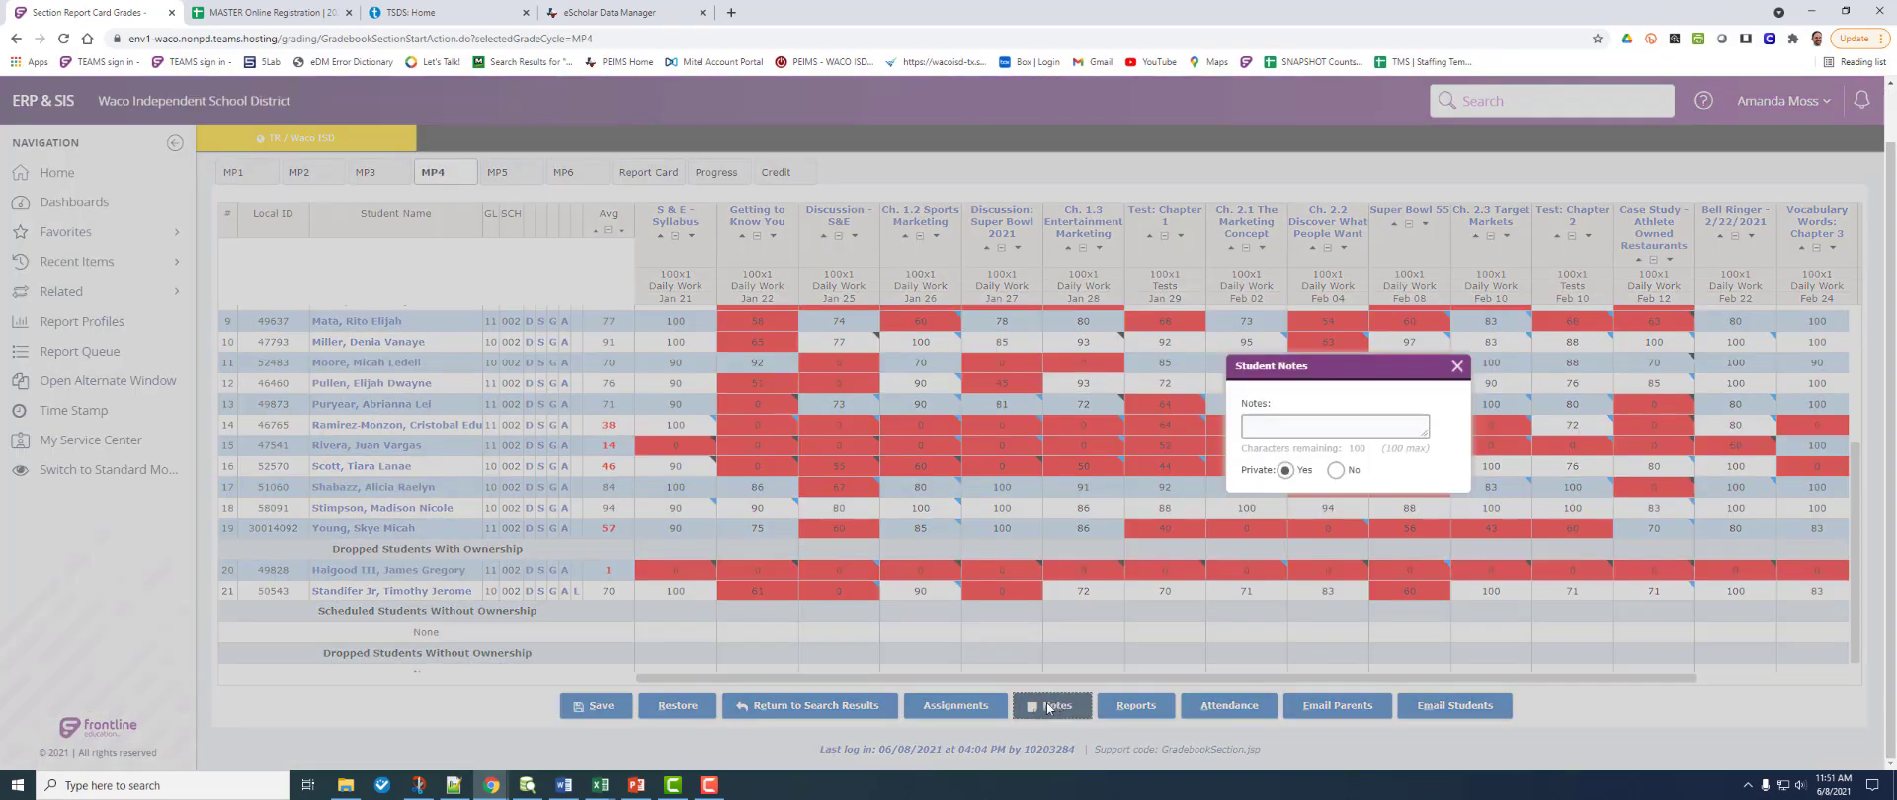
pyautogui.click(1296, 423)
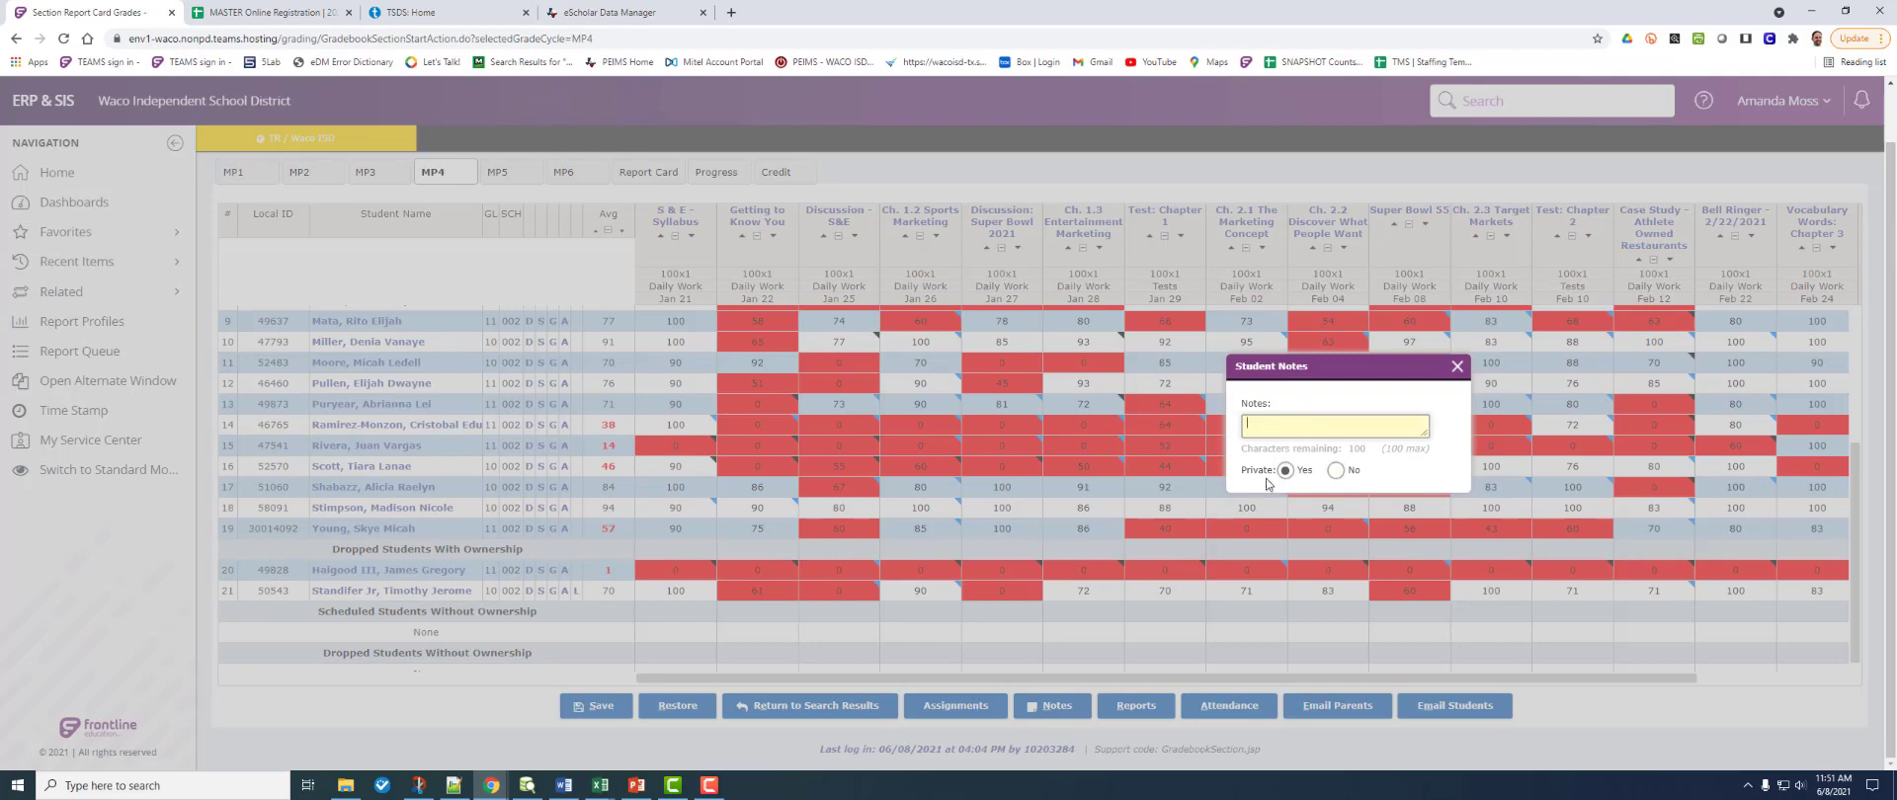
pyautogui.click(1353, 471)
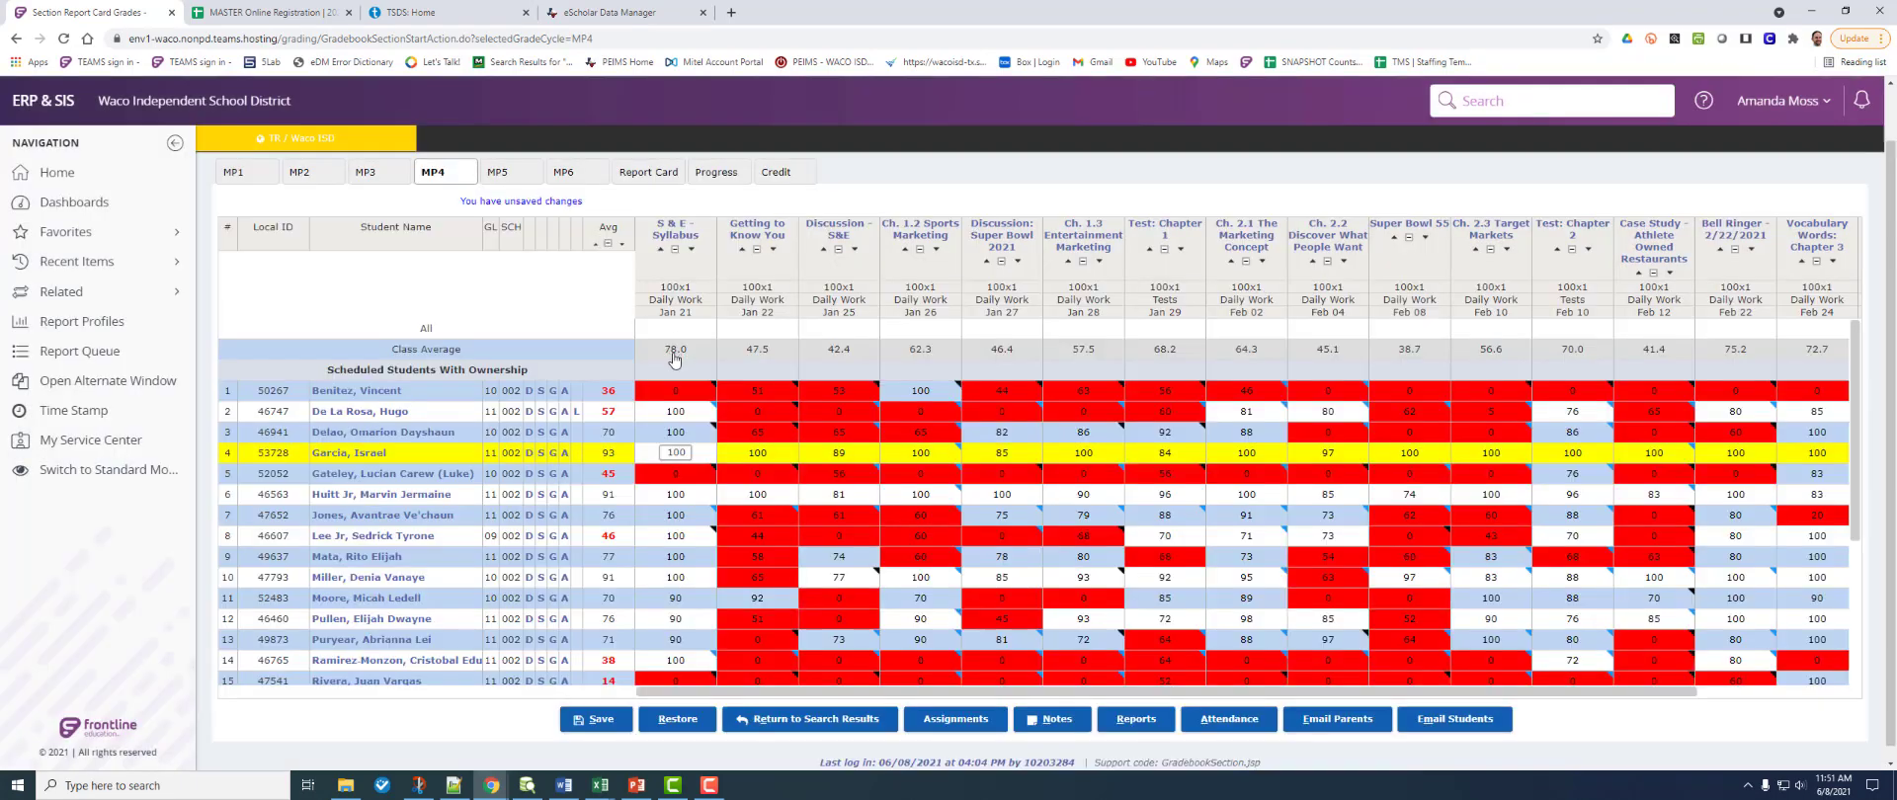
# Step: Step through rows 2, 3, 7 and 8 of the S & E - Syllabus column, then select its All row
pyautogui.click(685, 416)
pyautogui.click(676, 432)
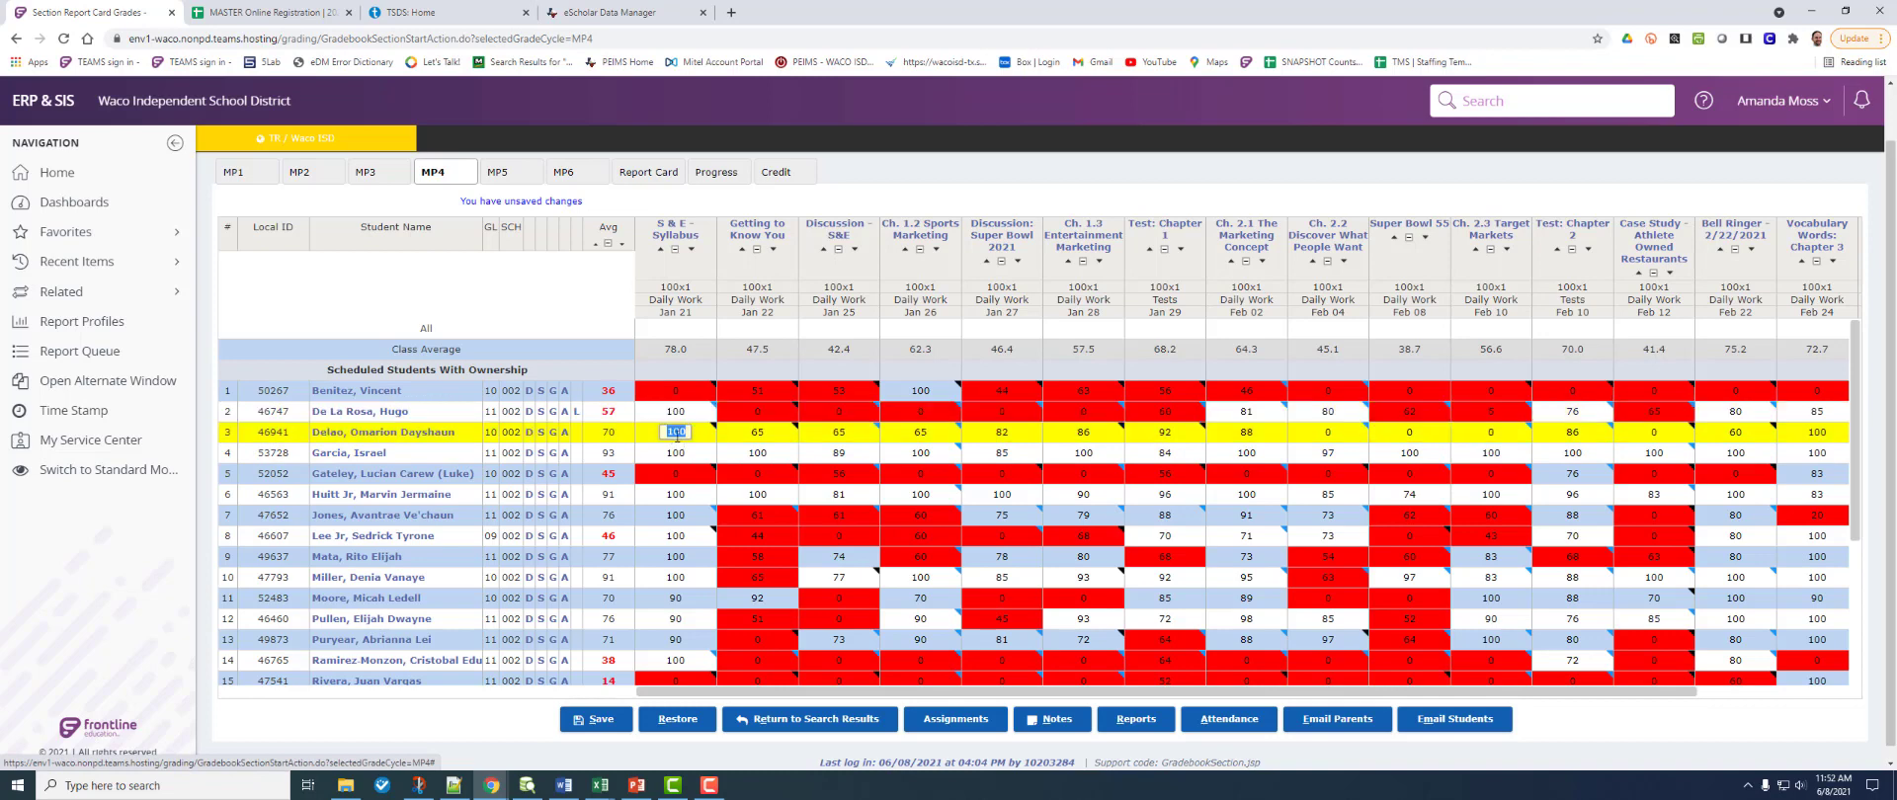
pyautogui.click(674, 457)
pyautogui.click(676, 514)
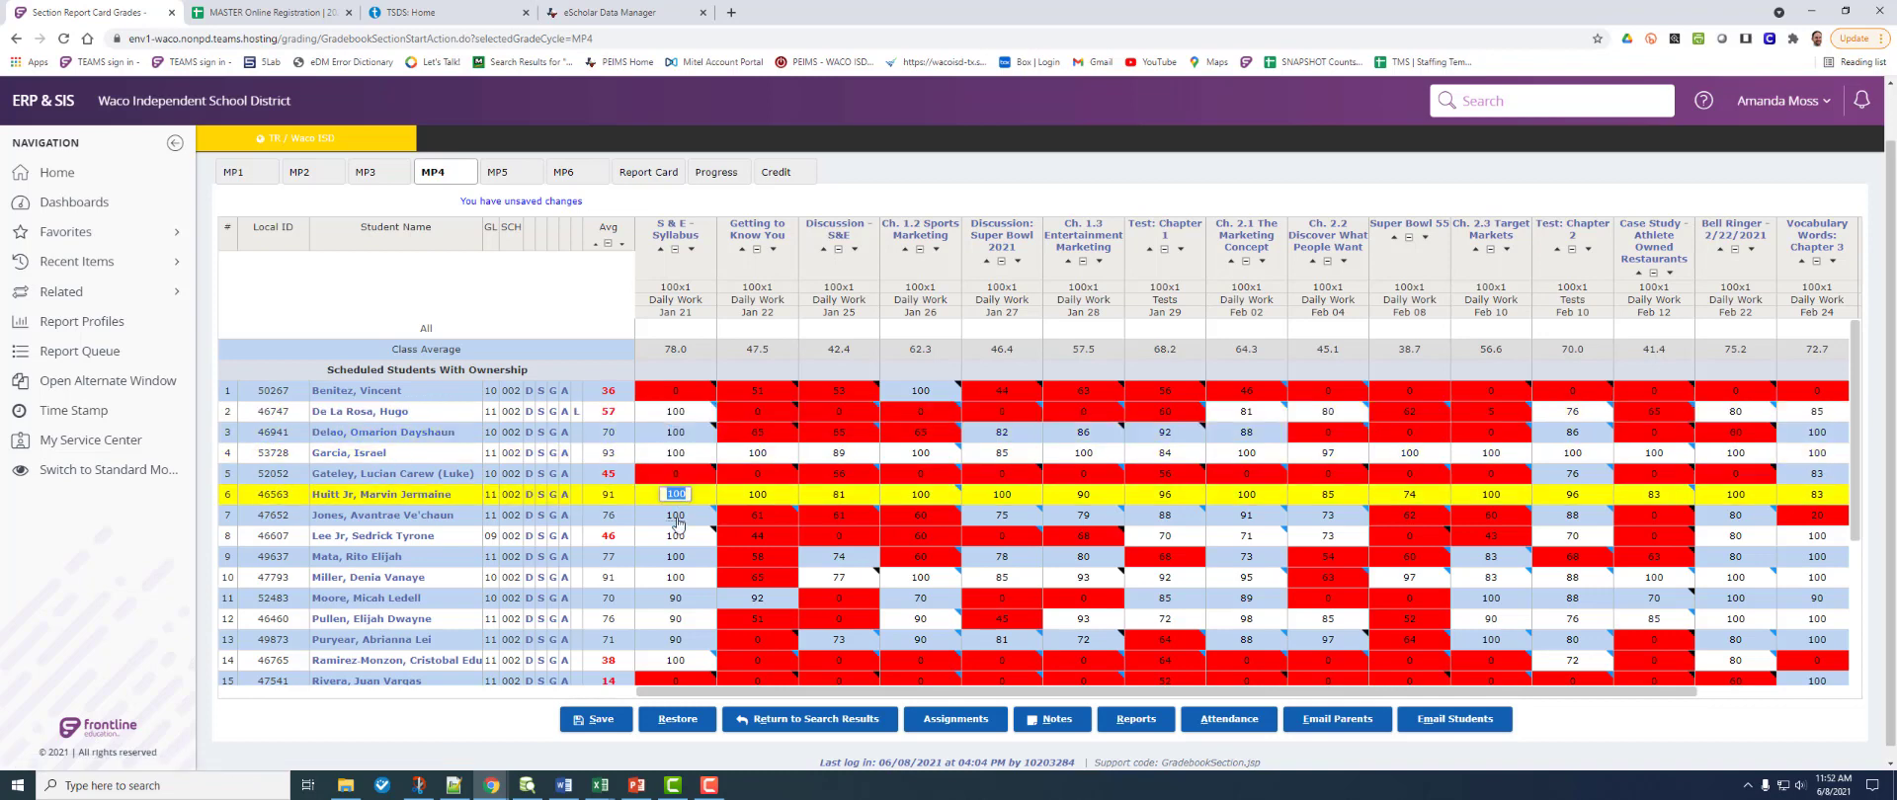
pyautogui.click(678, 537)
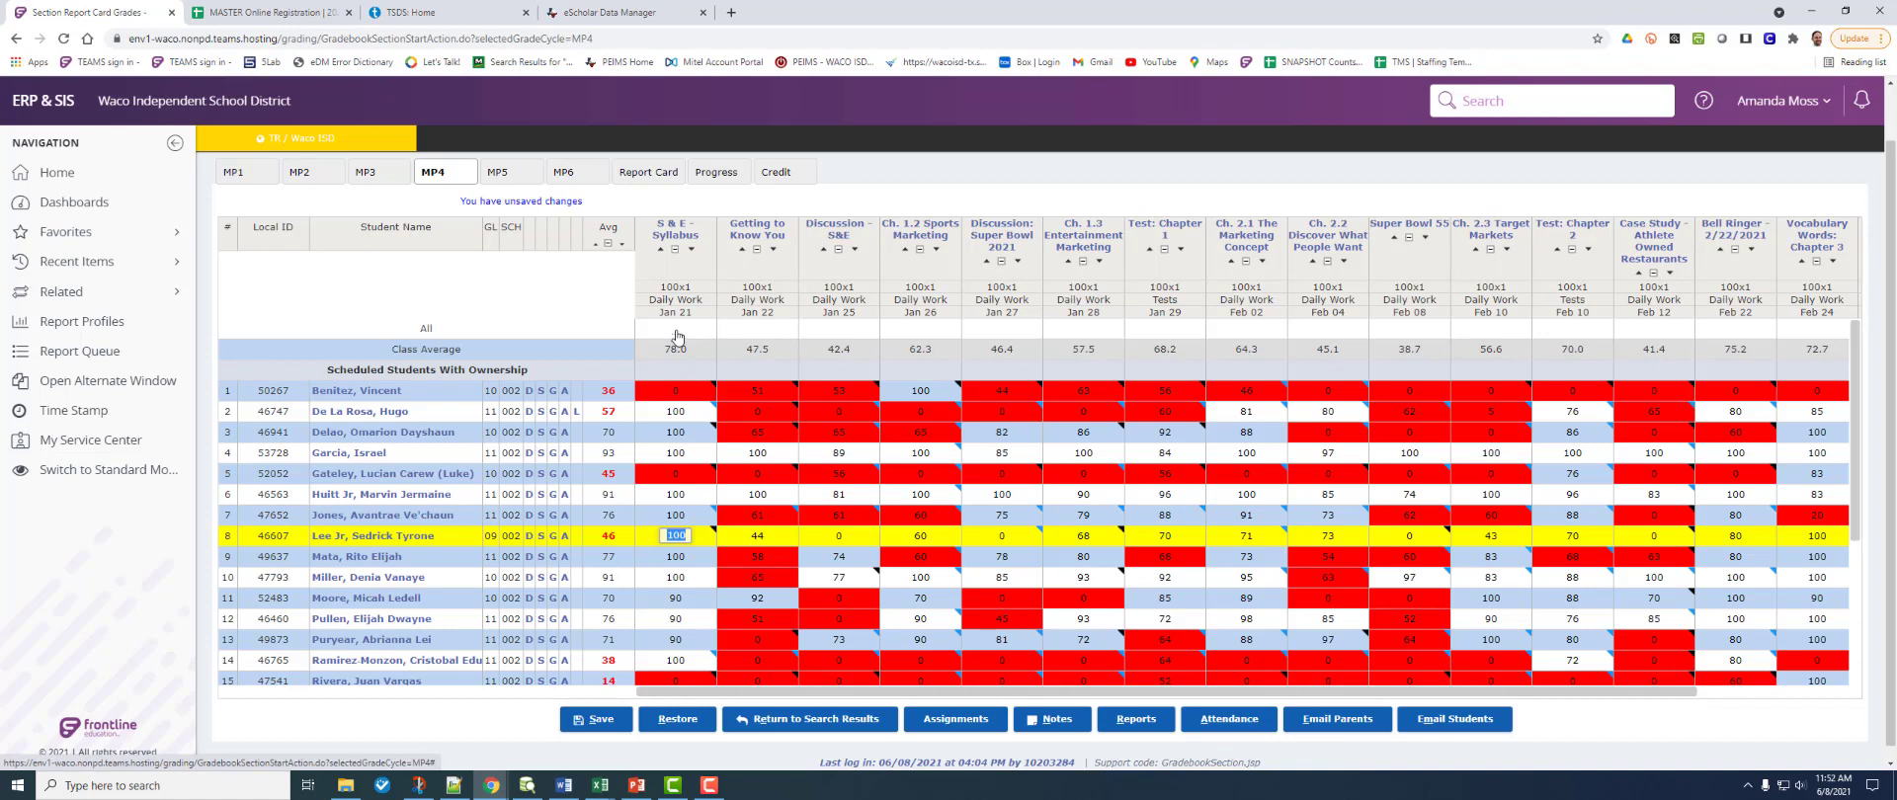
pyautogui.click(676, 328)
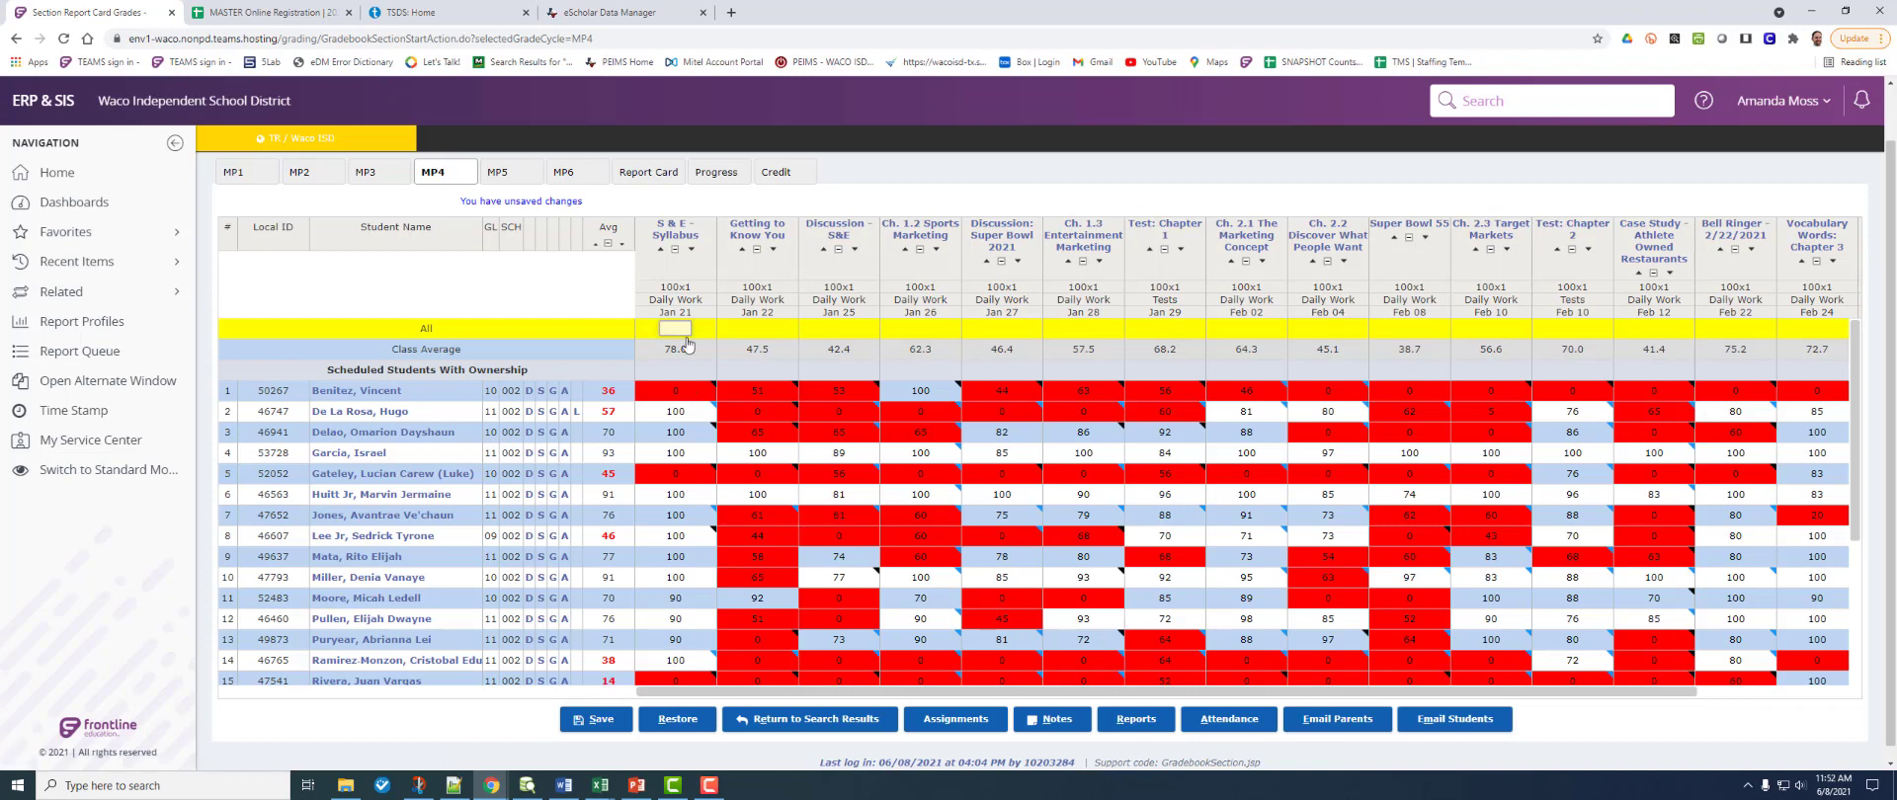
# Step: Open the S & E - Syllabus assignment details and edit row 2's 2nd Retake and Extra Points
pyautogui.click(672, 231)
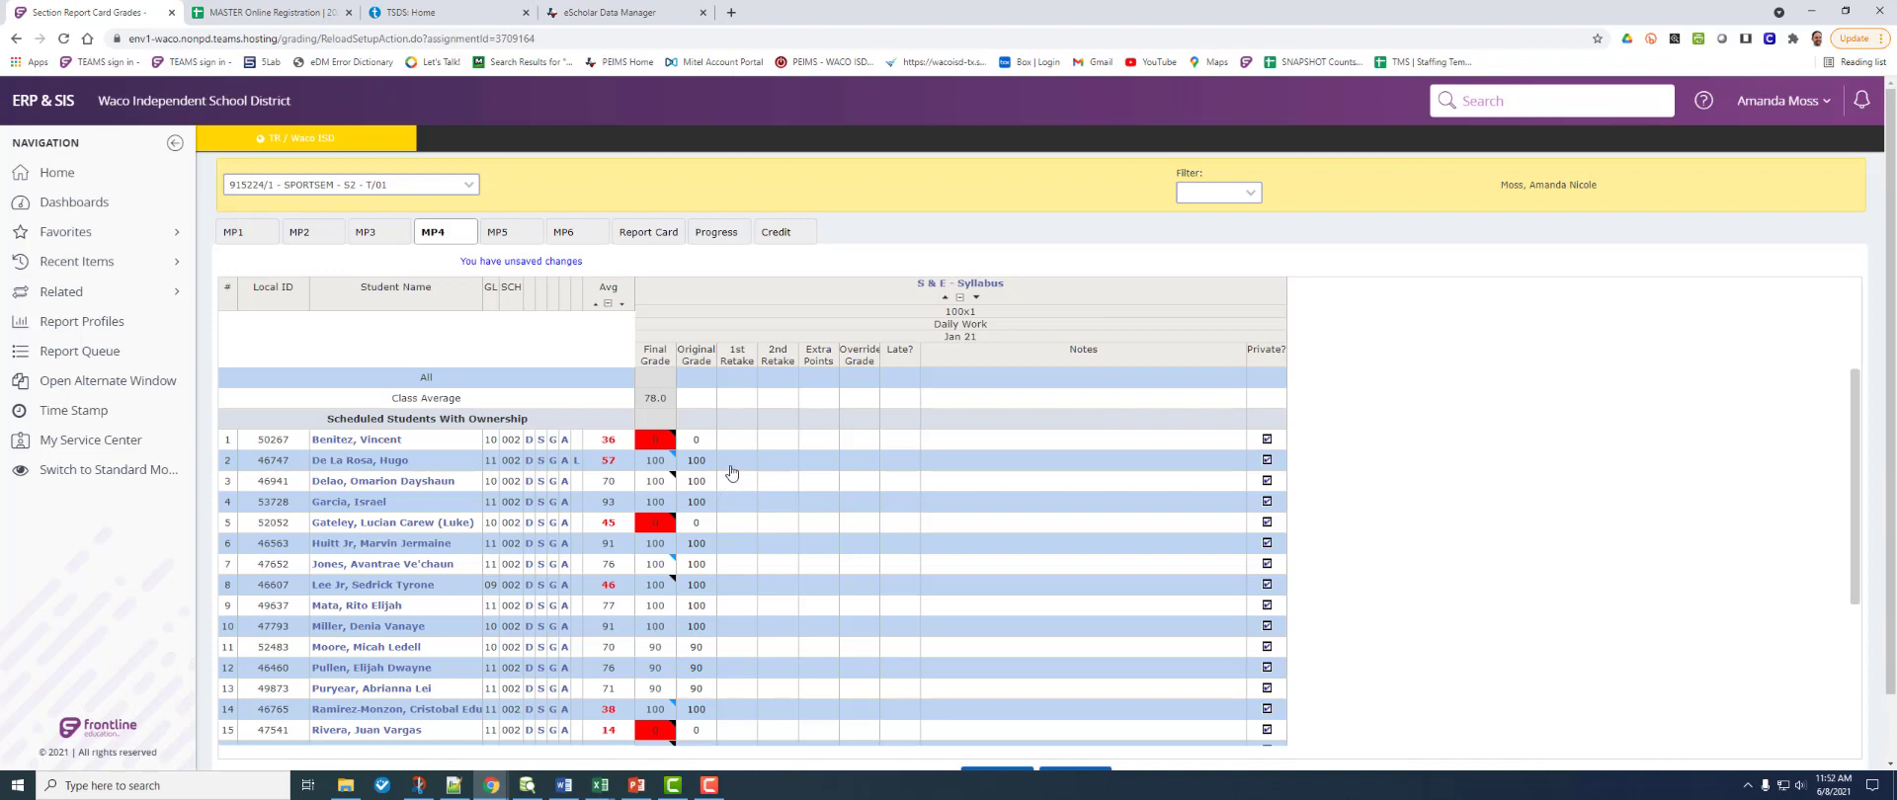
pyautogui.click(779, 459)
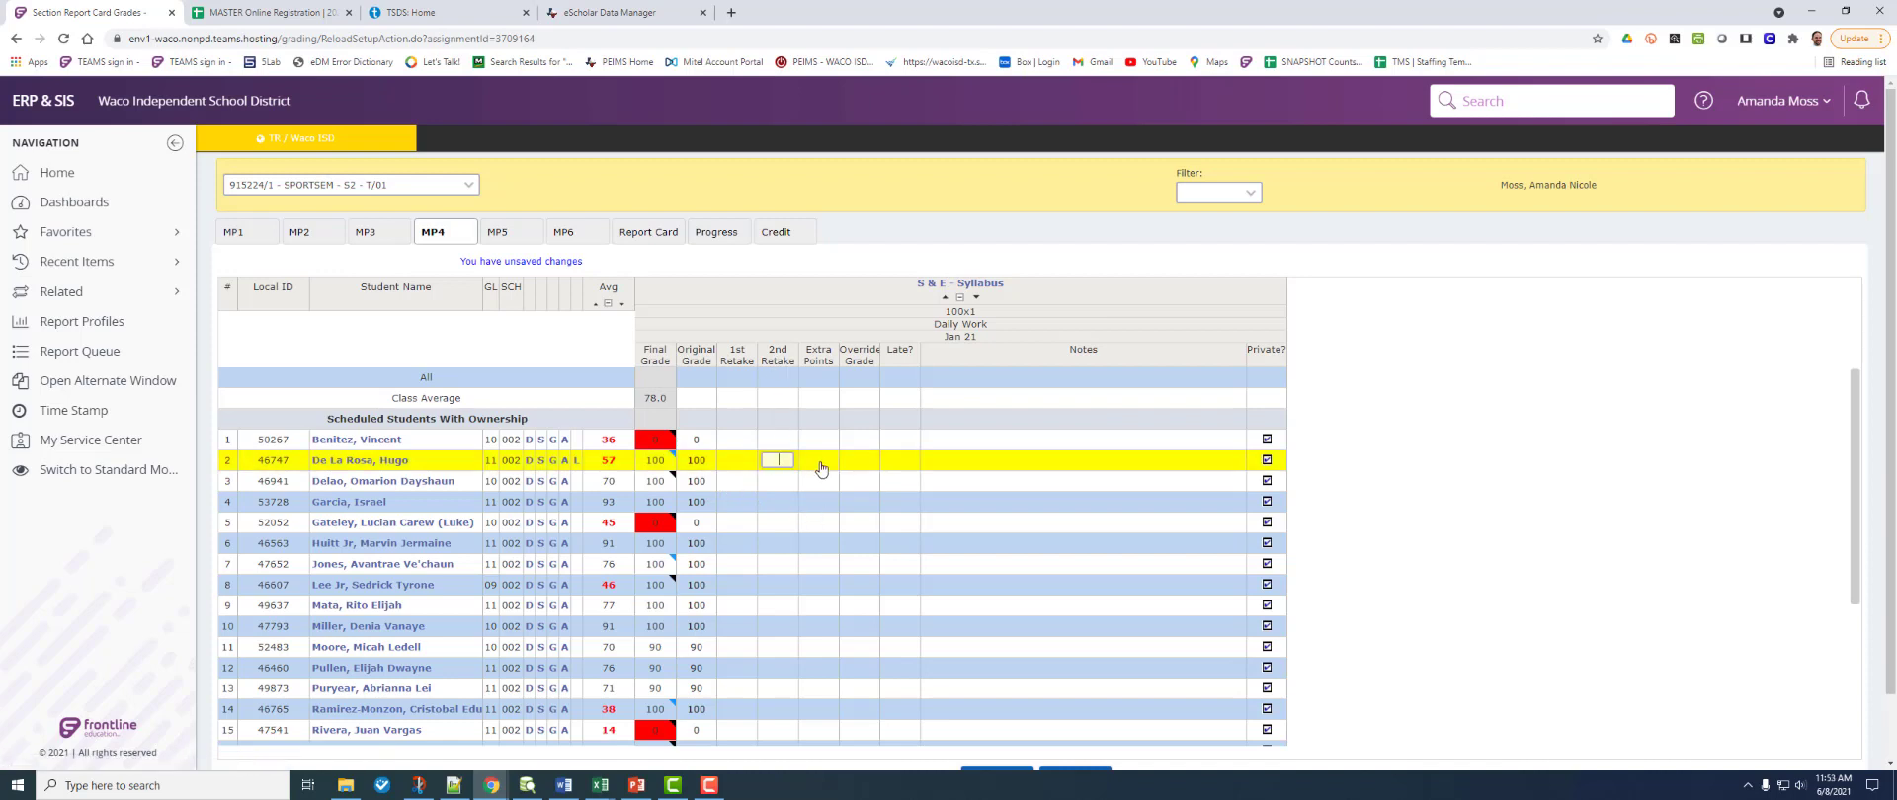
pyautogui.click(822, 459)
# Step: Work through row 2's Override Grade, Late flag and Notes, then scroll down to Save/Cancel
pyautogui.click(861, 460)
pyautogui.click(903, 461)
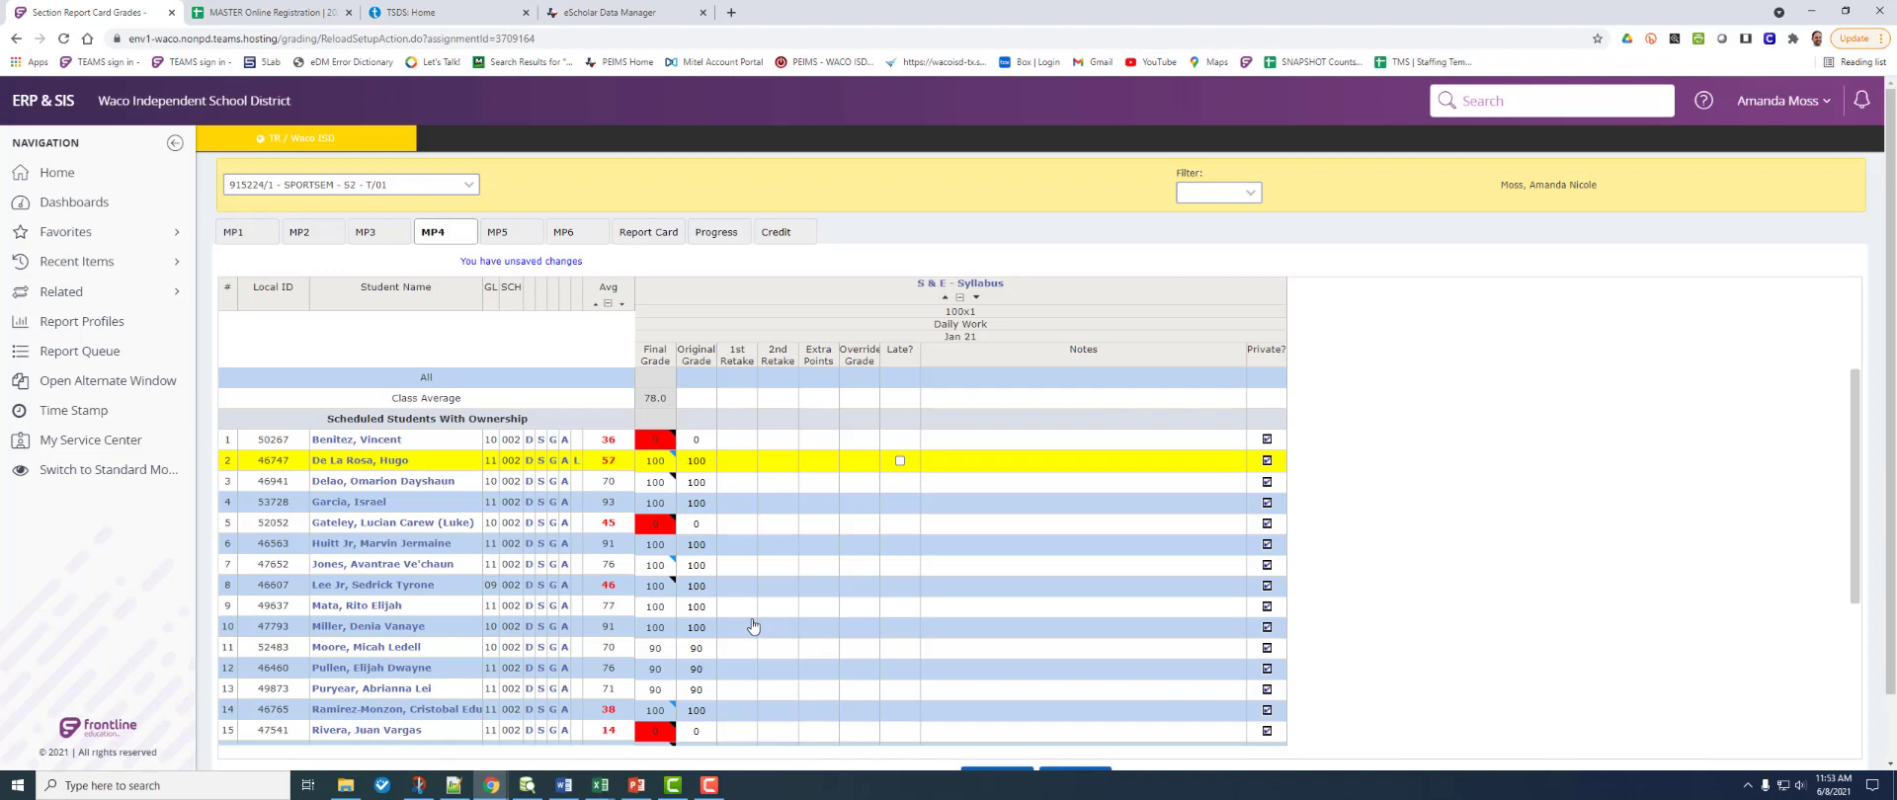
pyautogui.click(993, 463)
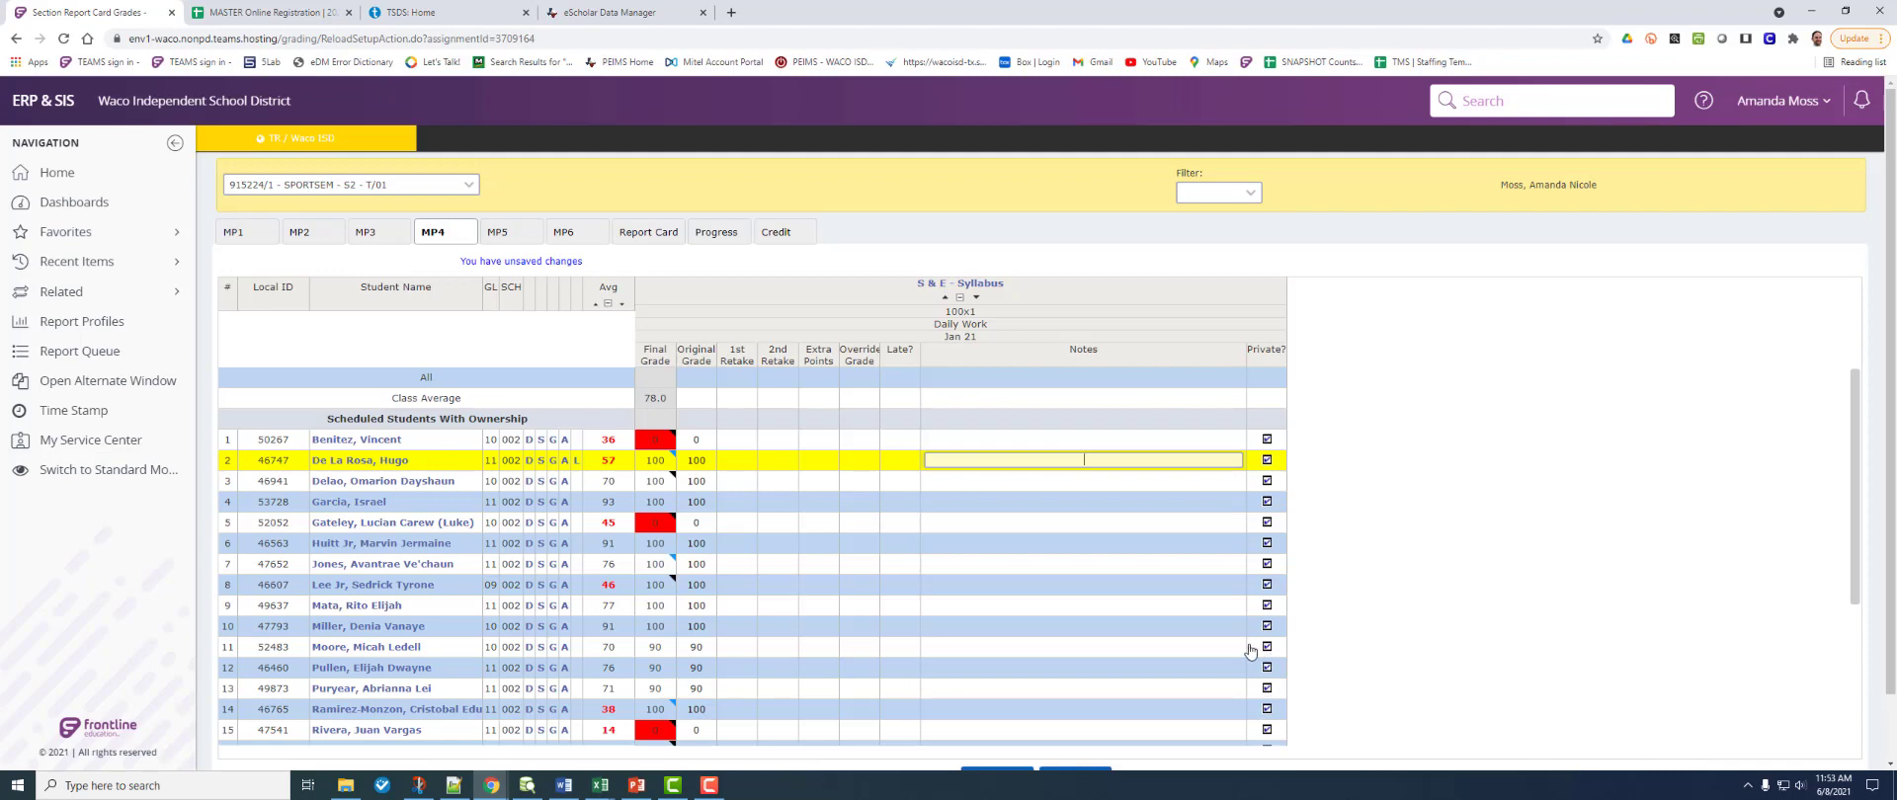
pyautogui.scroll(-1, 1075, 451)
pyautogui.scroll(-2, 1005, 496)
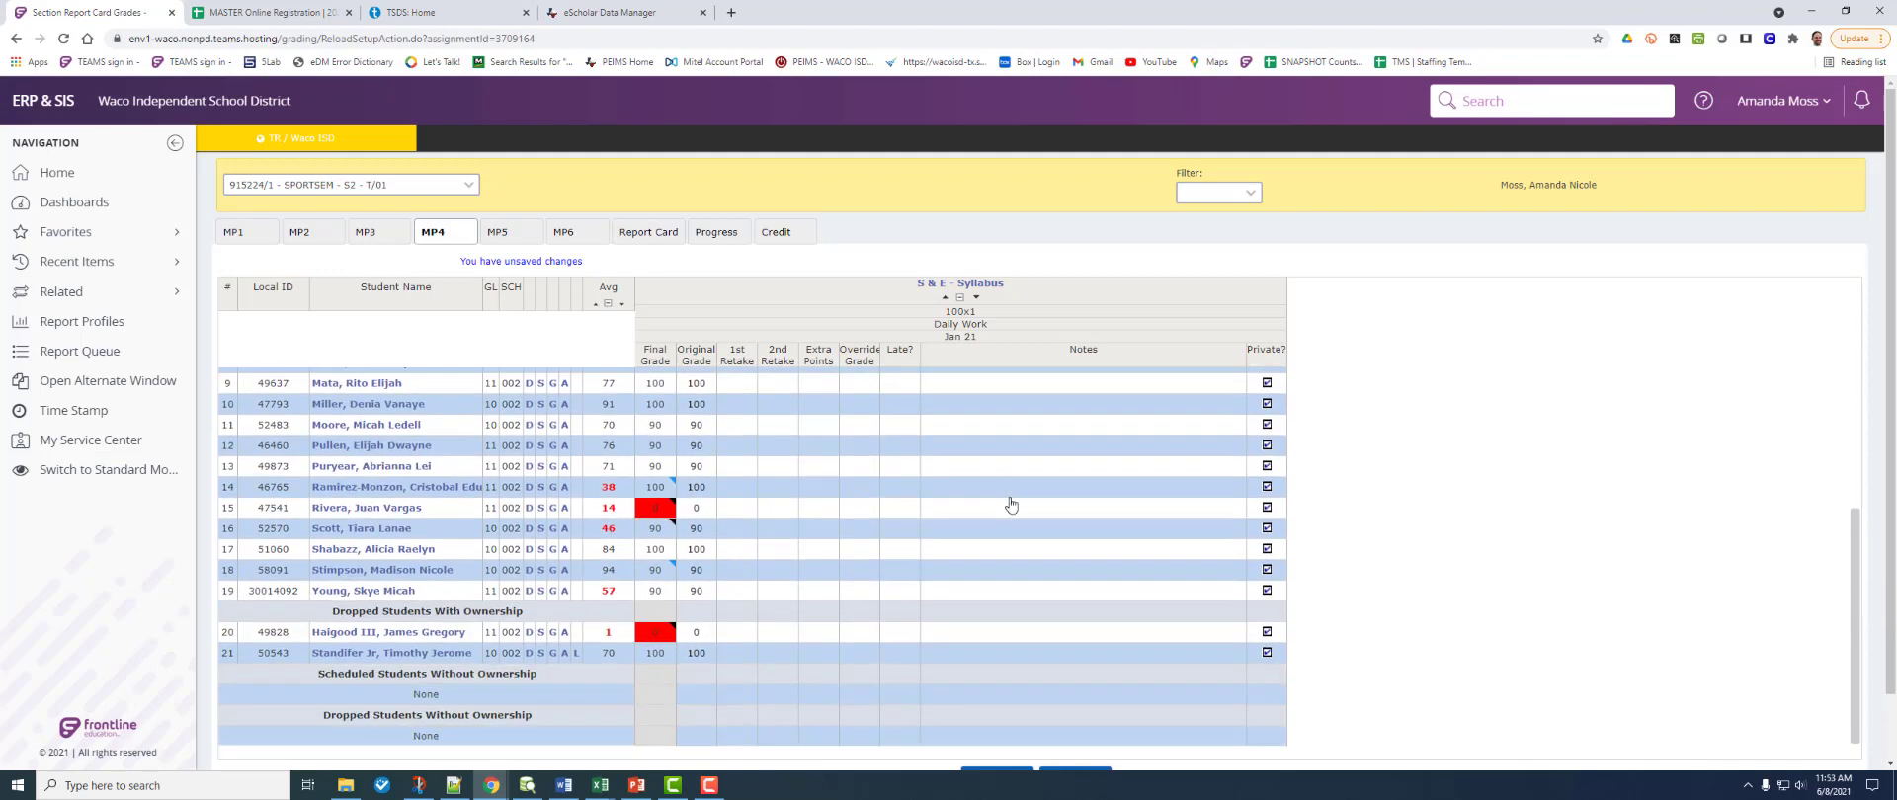
pyautogui.scroll(-1, 1862, 564)
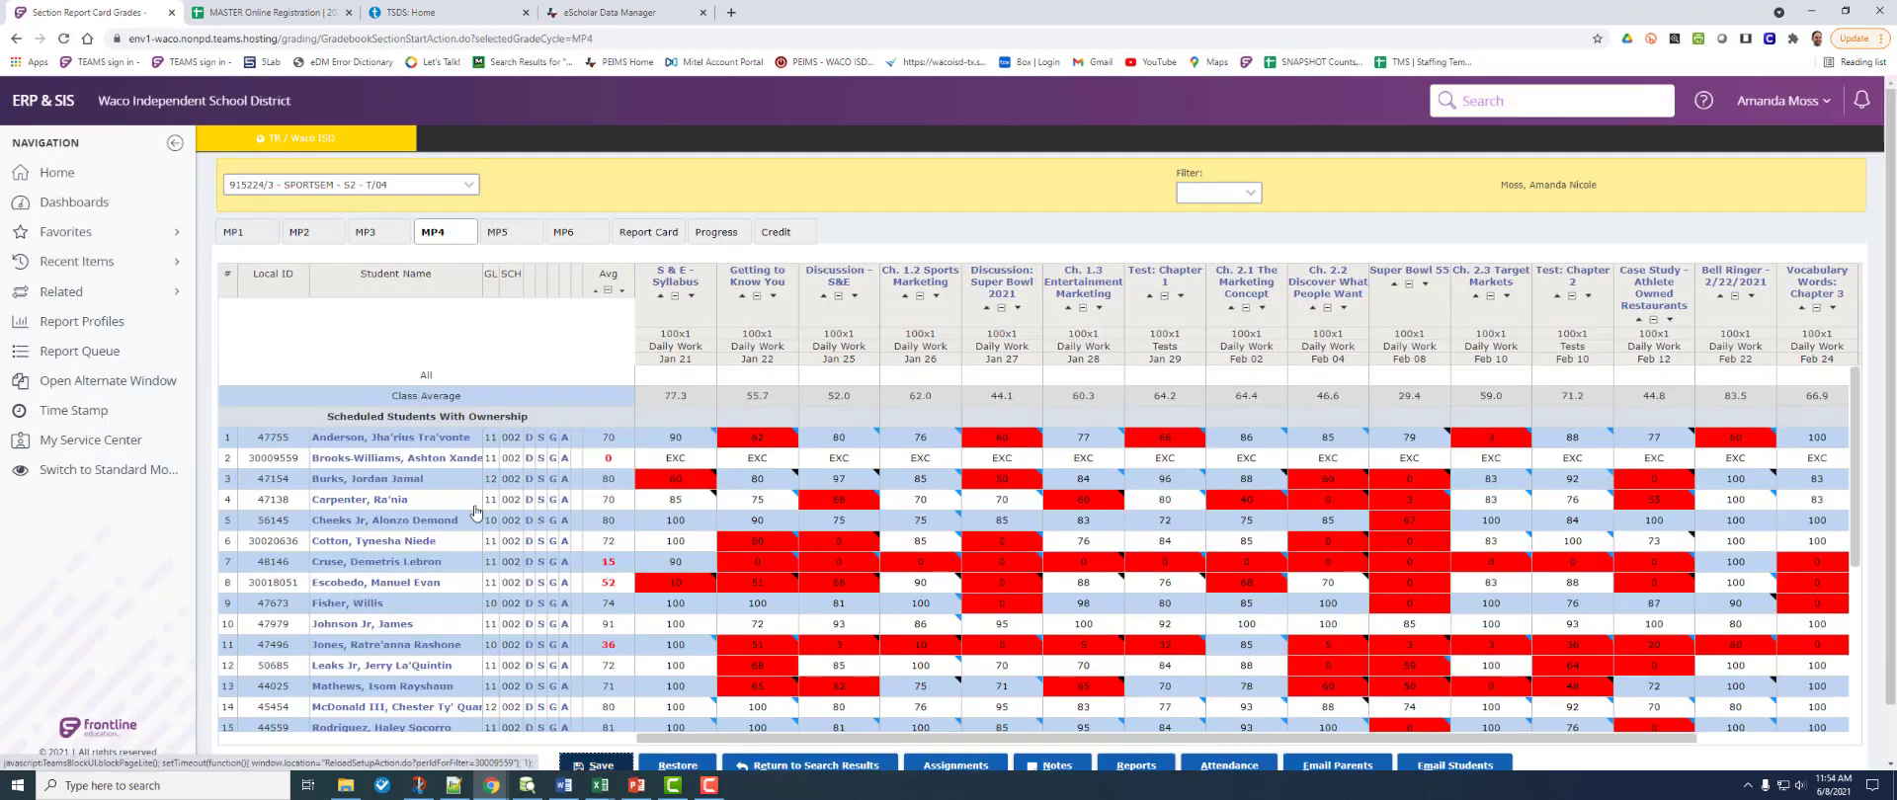
# Step: View and close the first student's demographic summary and report card grades popups
pyautogui.click(528, 441)
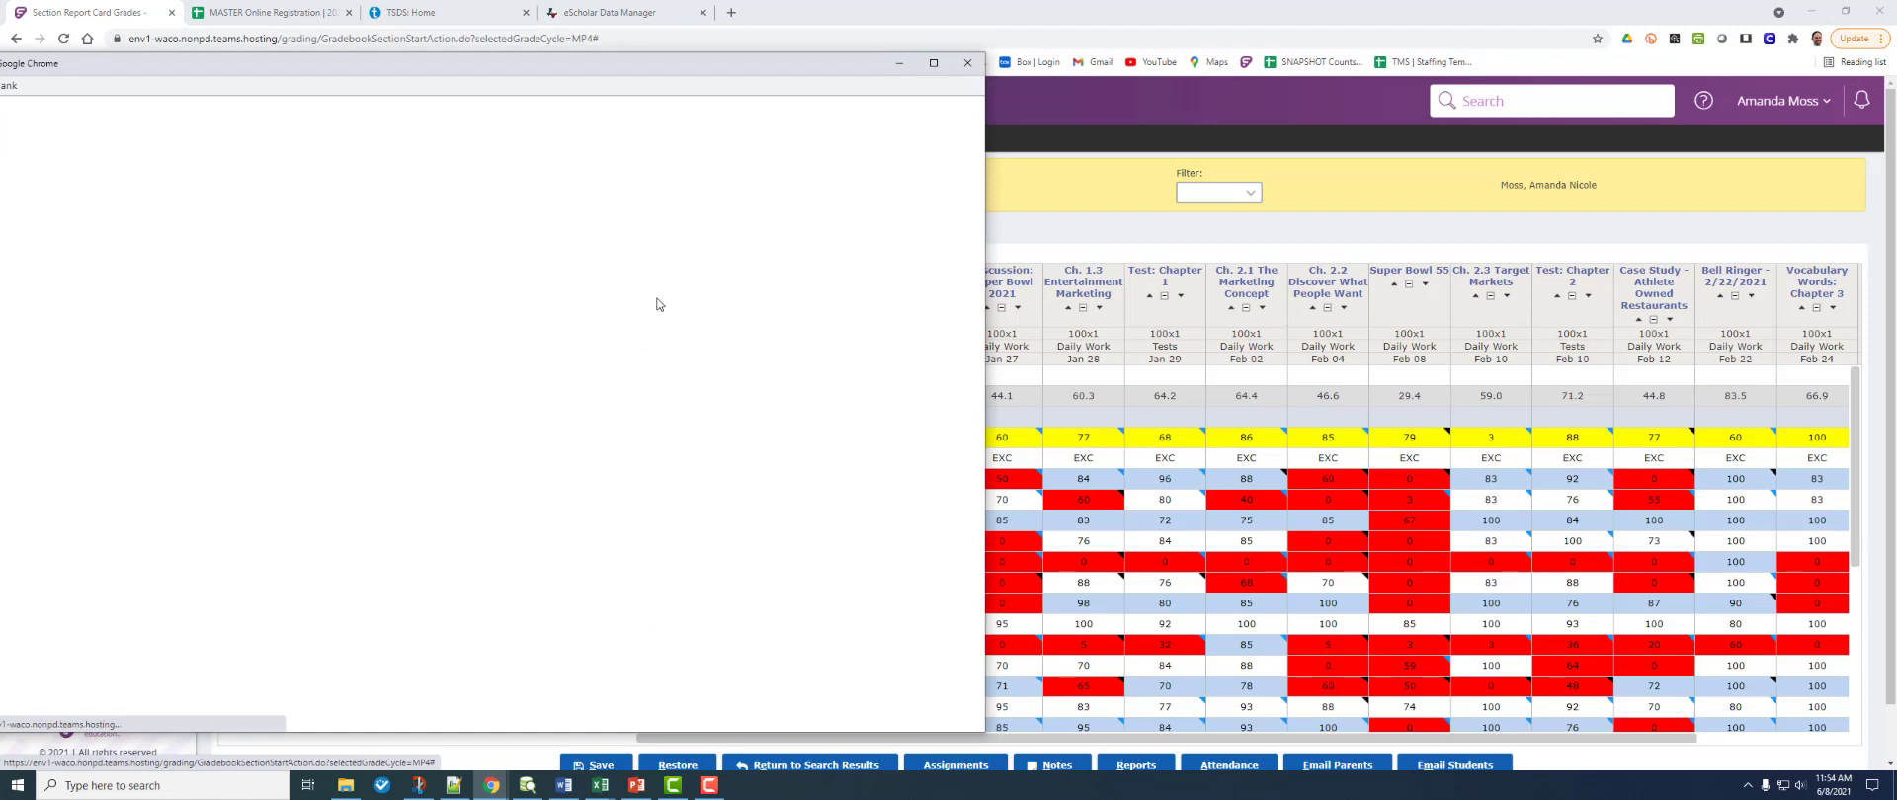
pyautogui.click(969, 65)
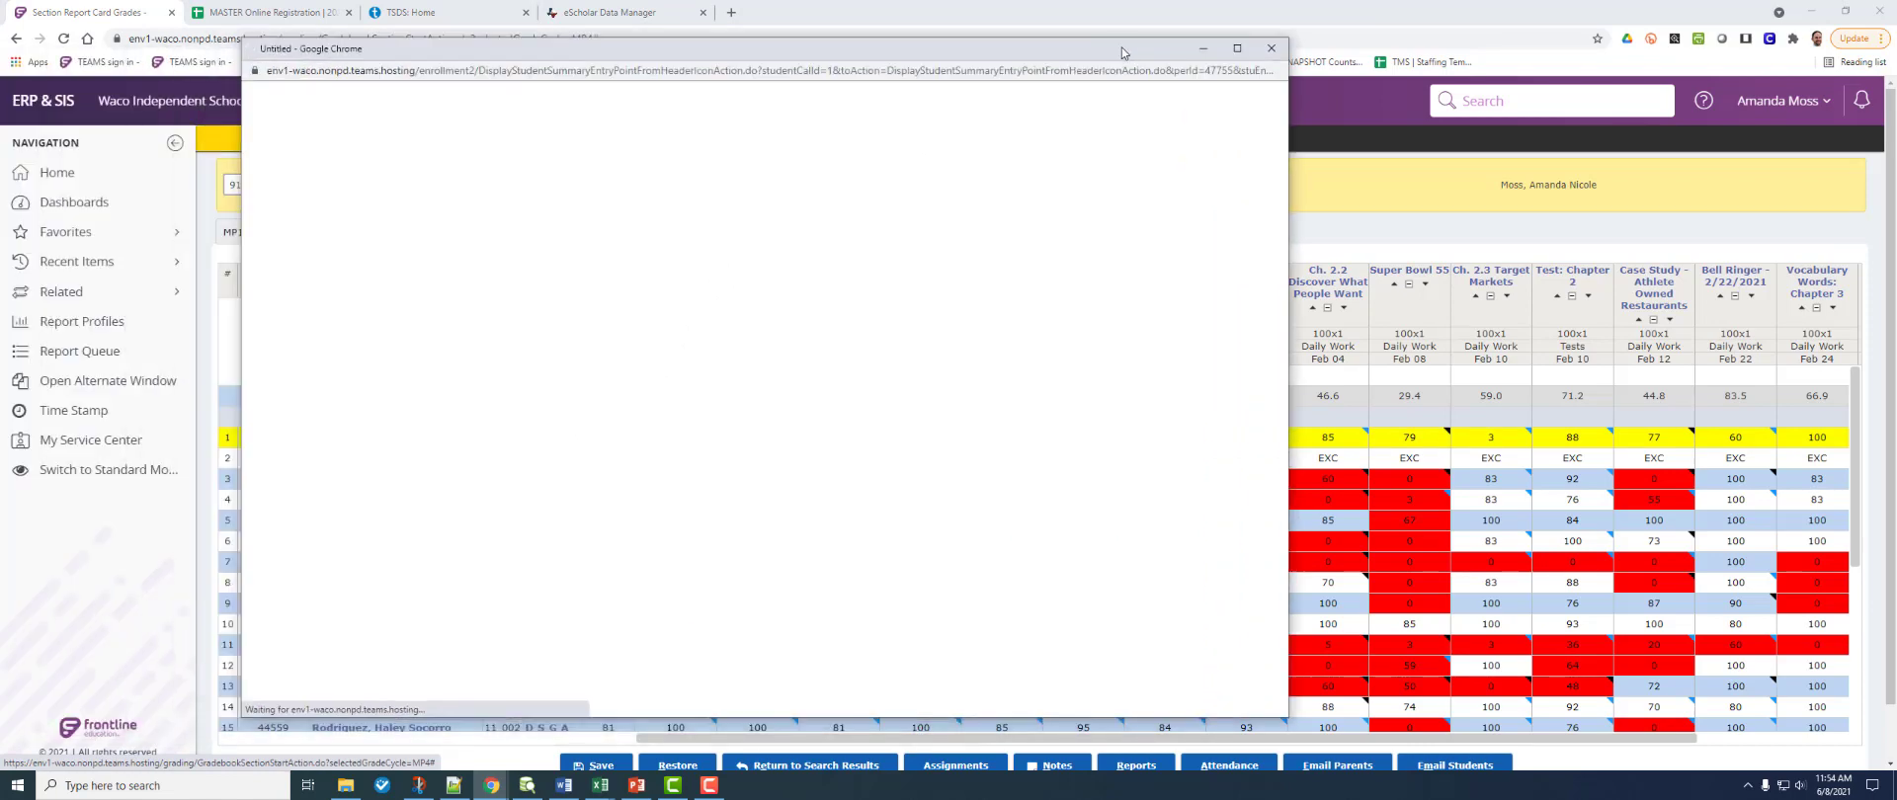
pyautogui.click(1271, 48)
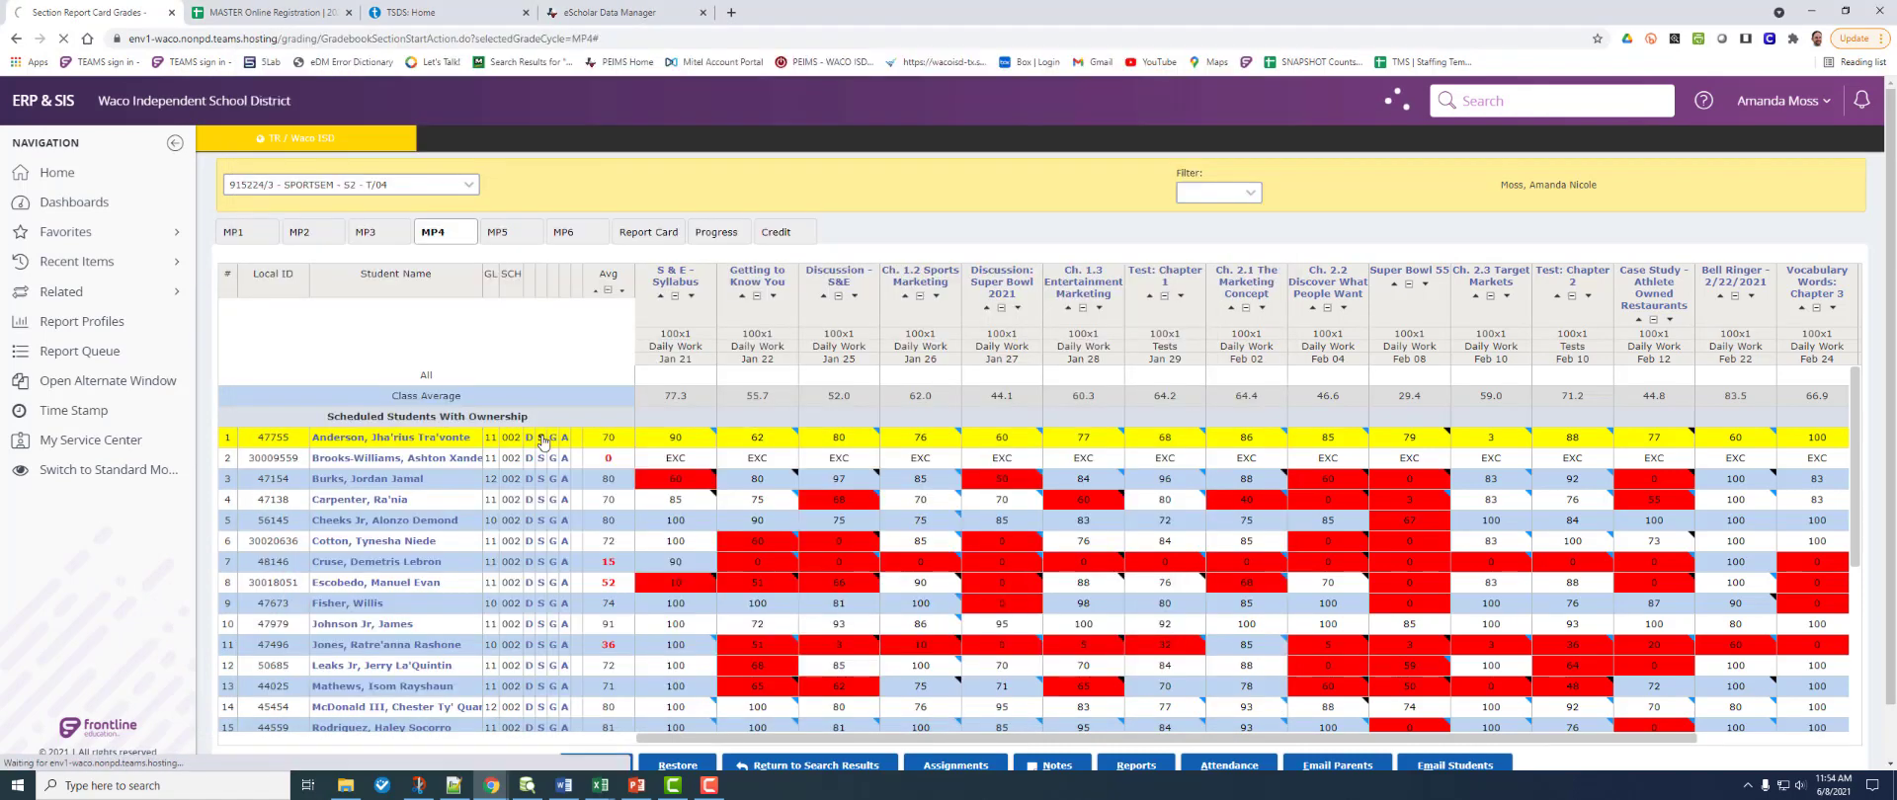
pyautogui.click(542, 439)
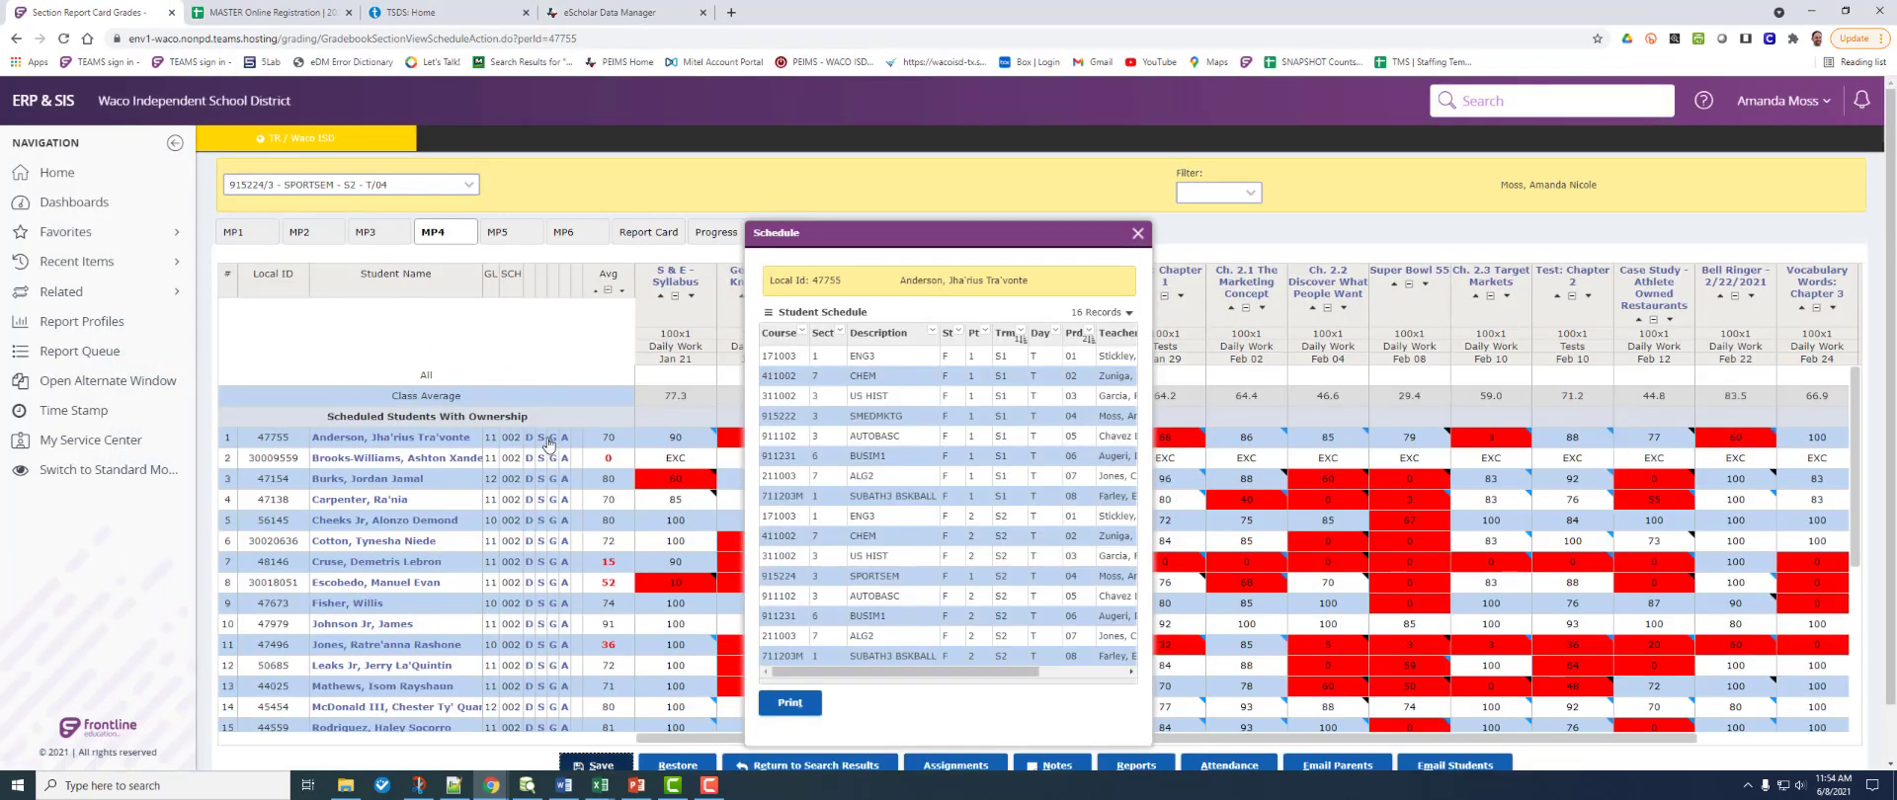
pyautogui.click(550, 438)
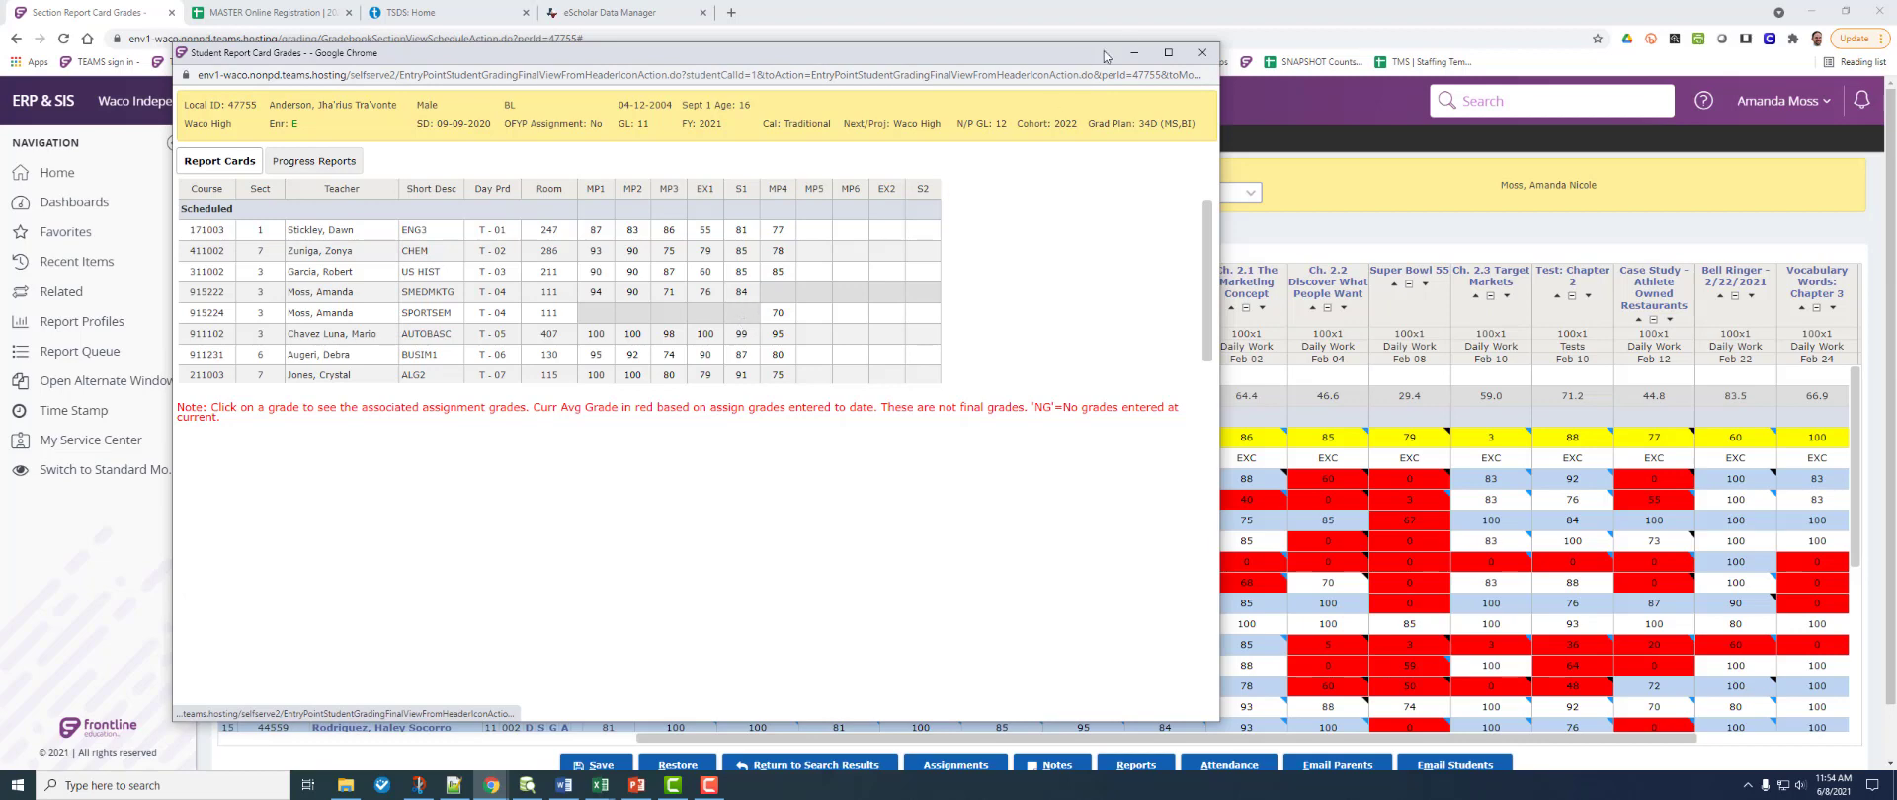
pyautogui.click(1190, 61)
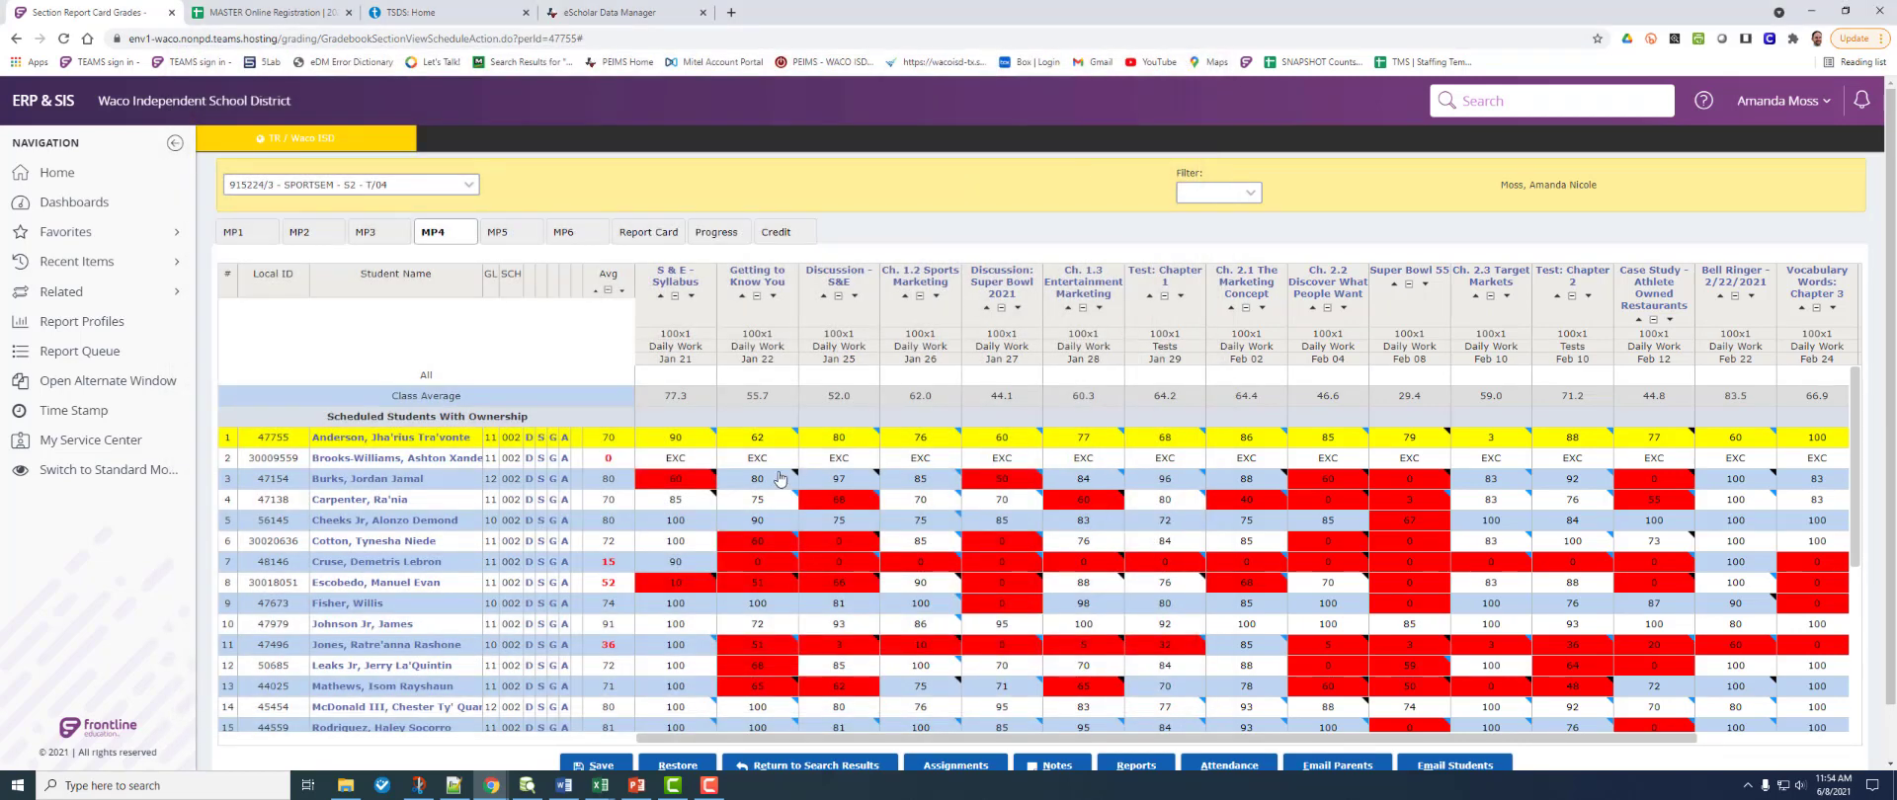
# Step: Check the first student's attendance history, then print their class schedule
pyautogui.click(565, 438)
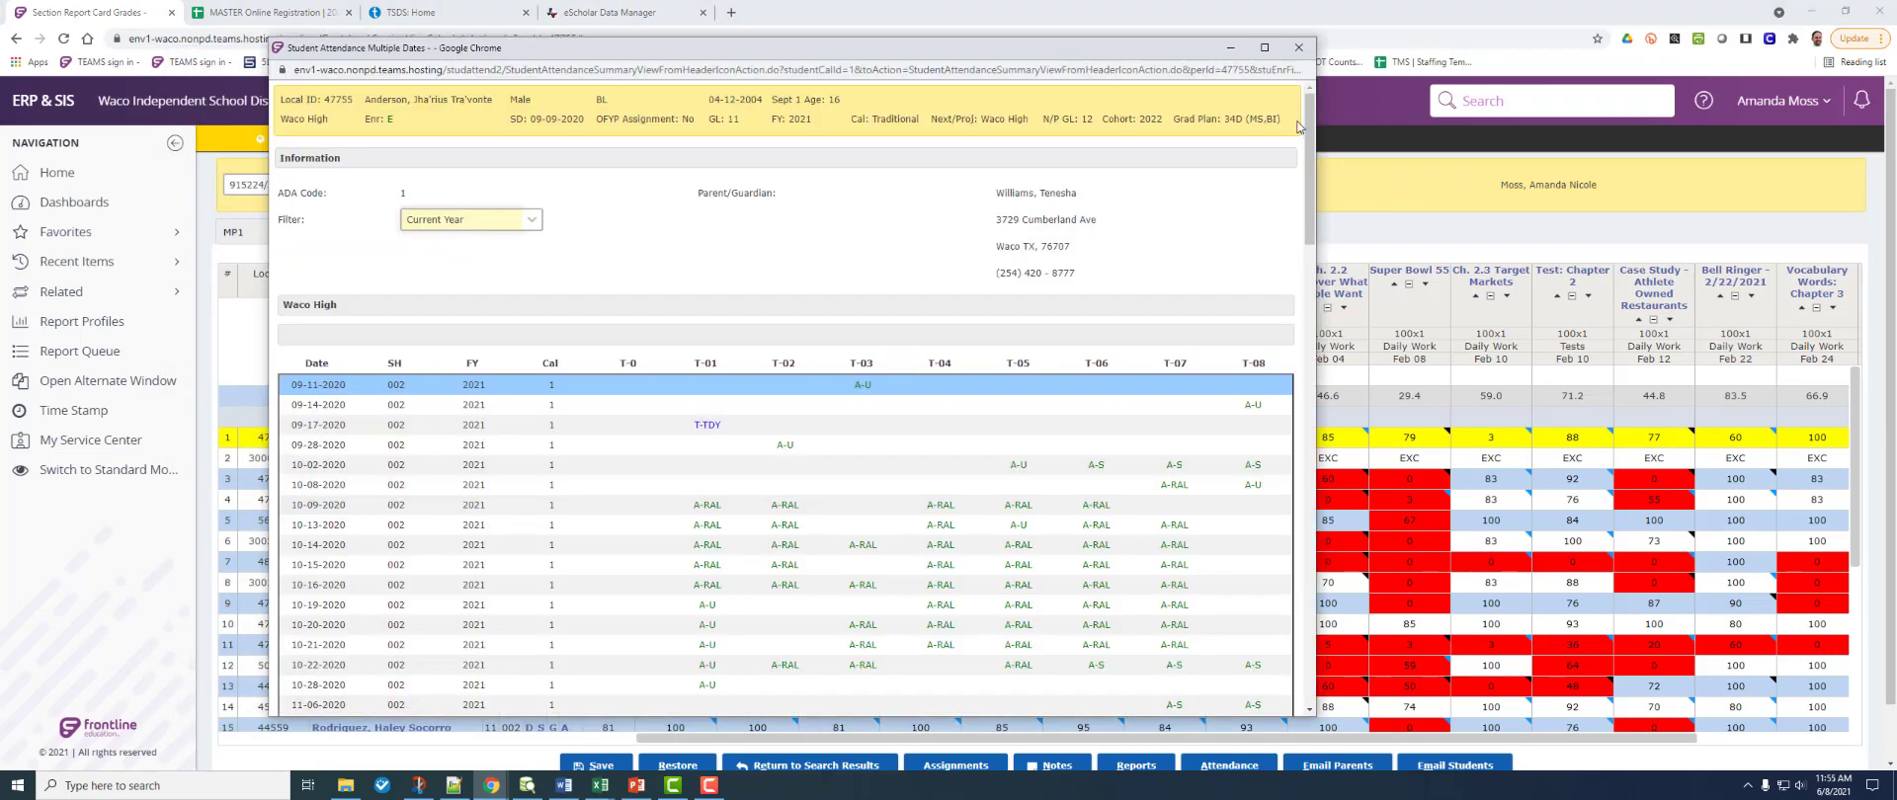
pyautogui.click(1300, 49)
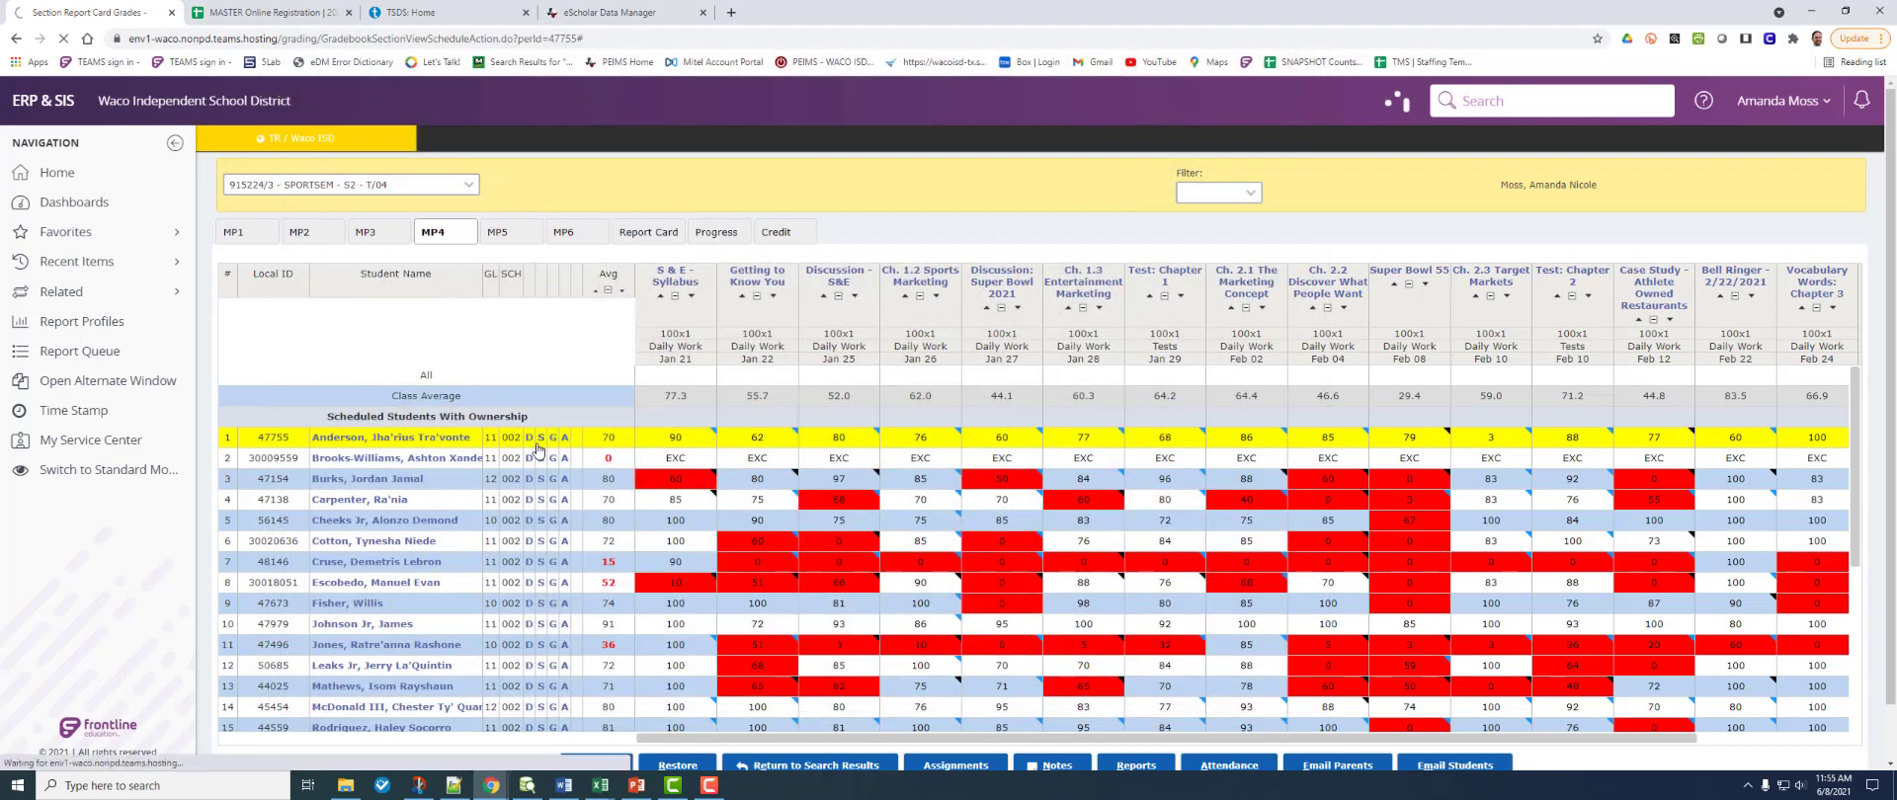
pyautogui.click(543, 445)
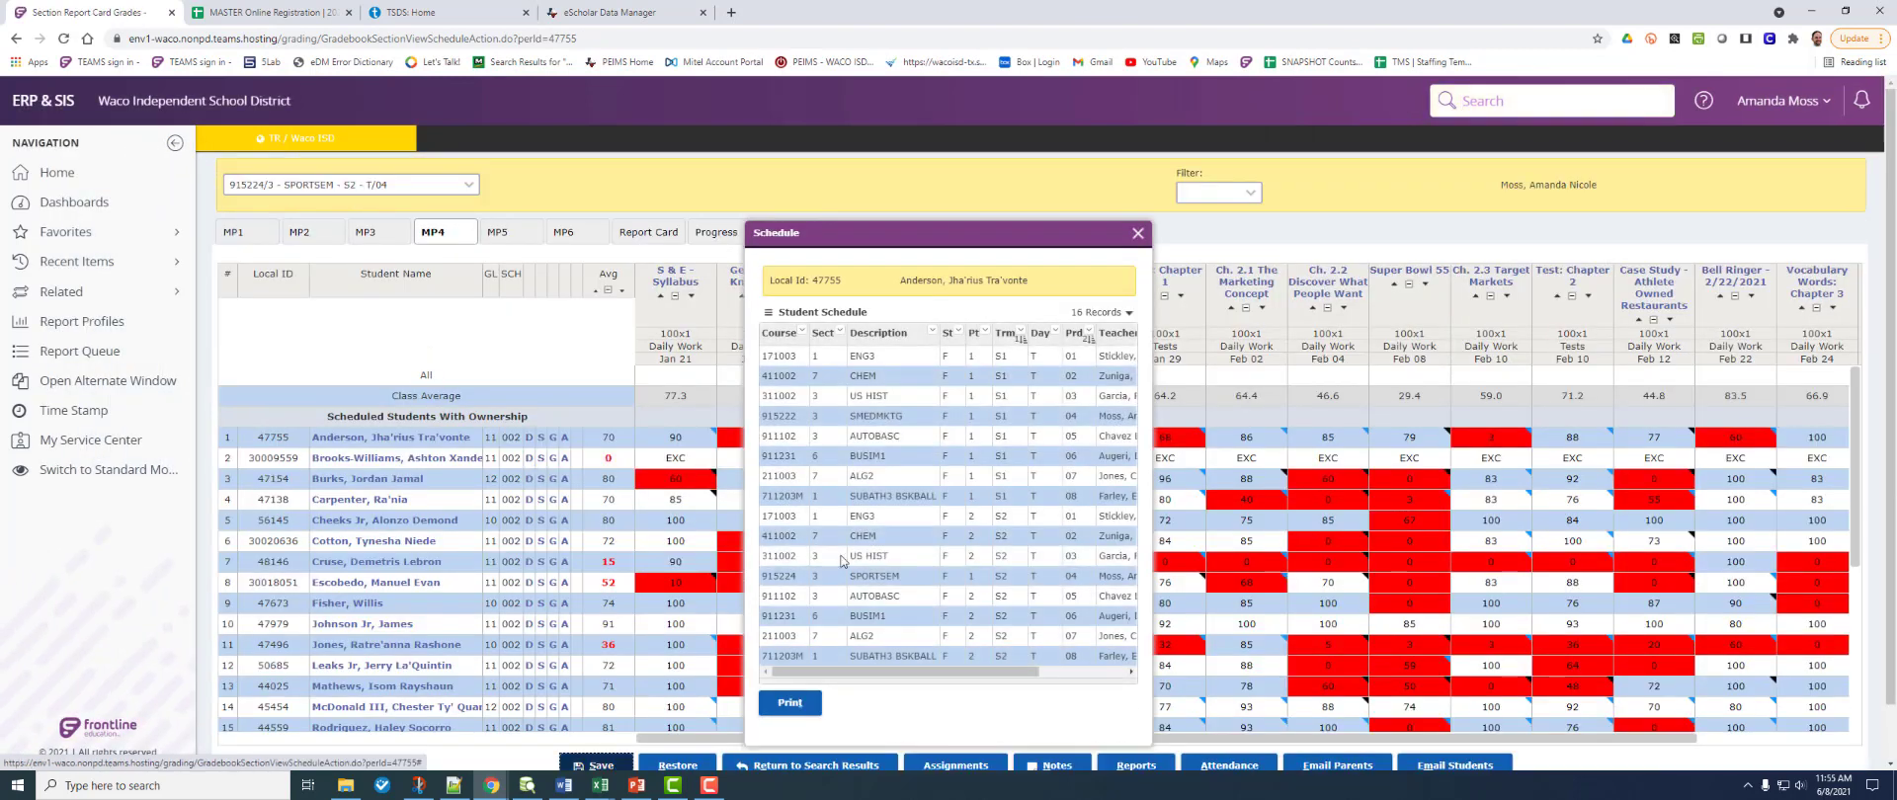
pyautogui.click(796, 708)
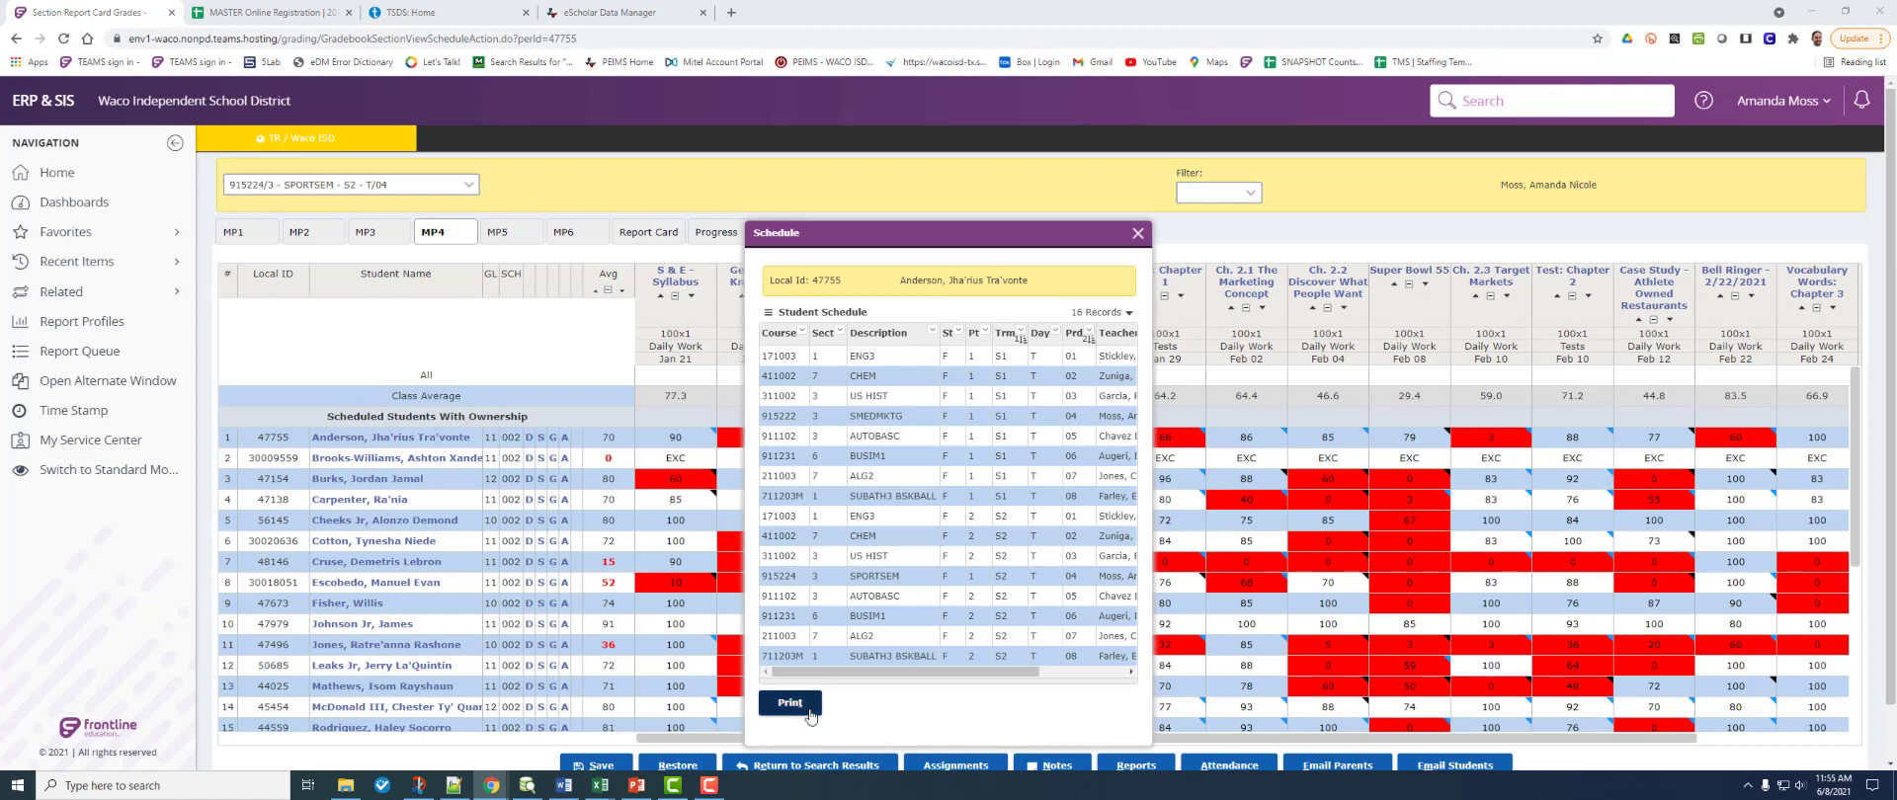
pyautogui.click(810, 709)
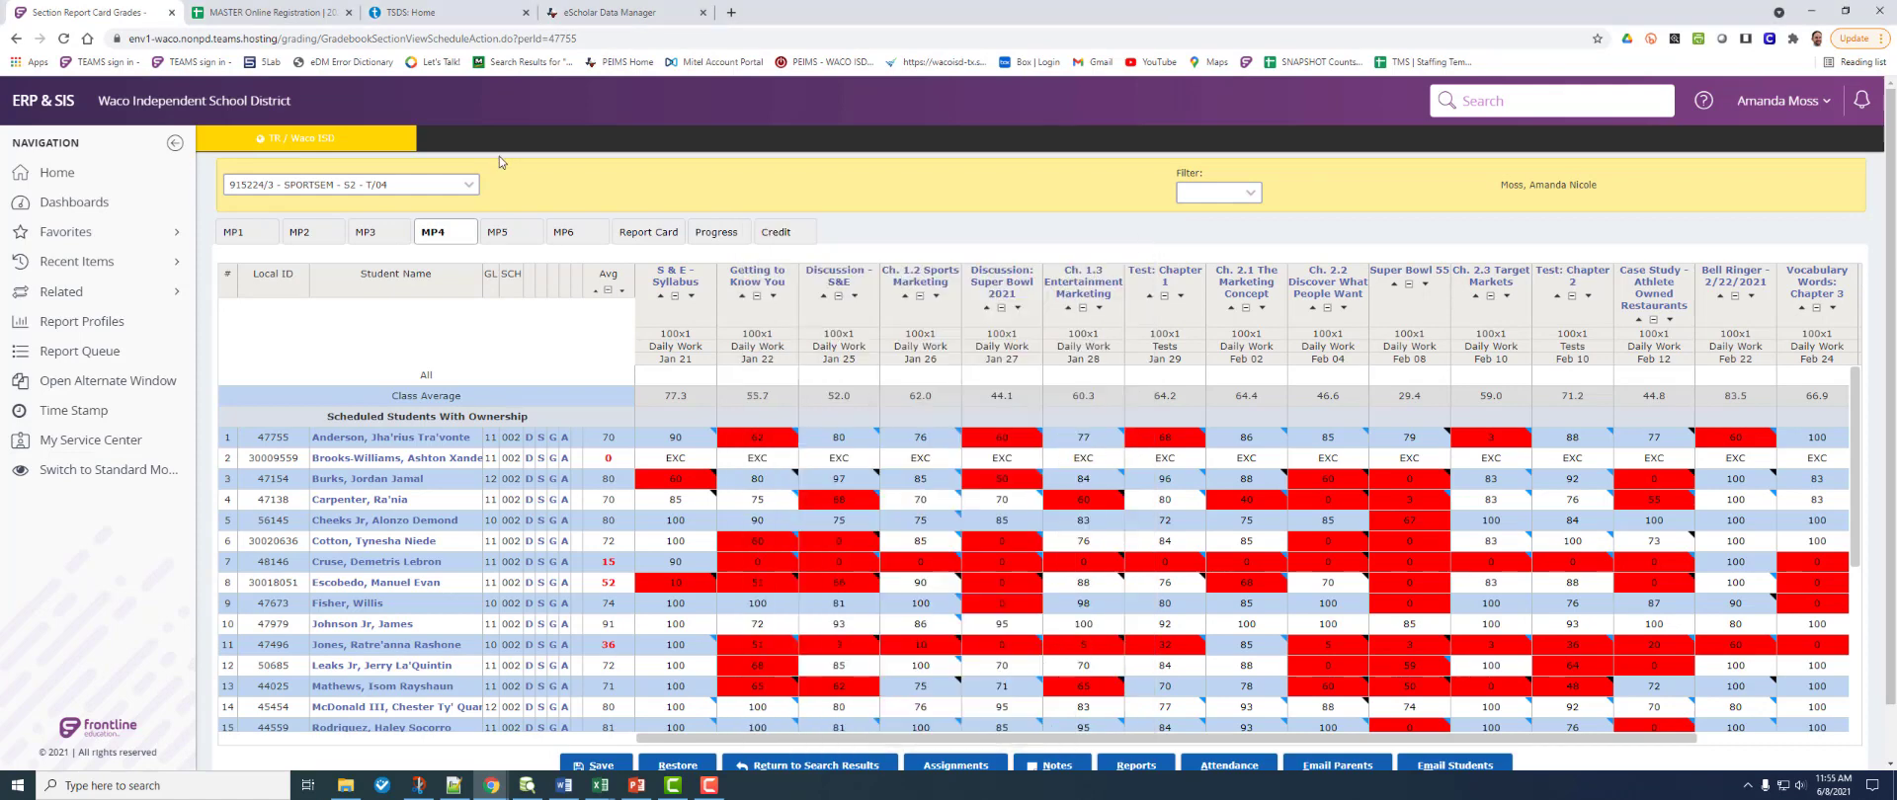
# Step: Open the newest Student Schedules report from the Report Queue
pyautogui.click(95, 353)
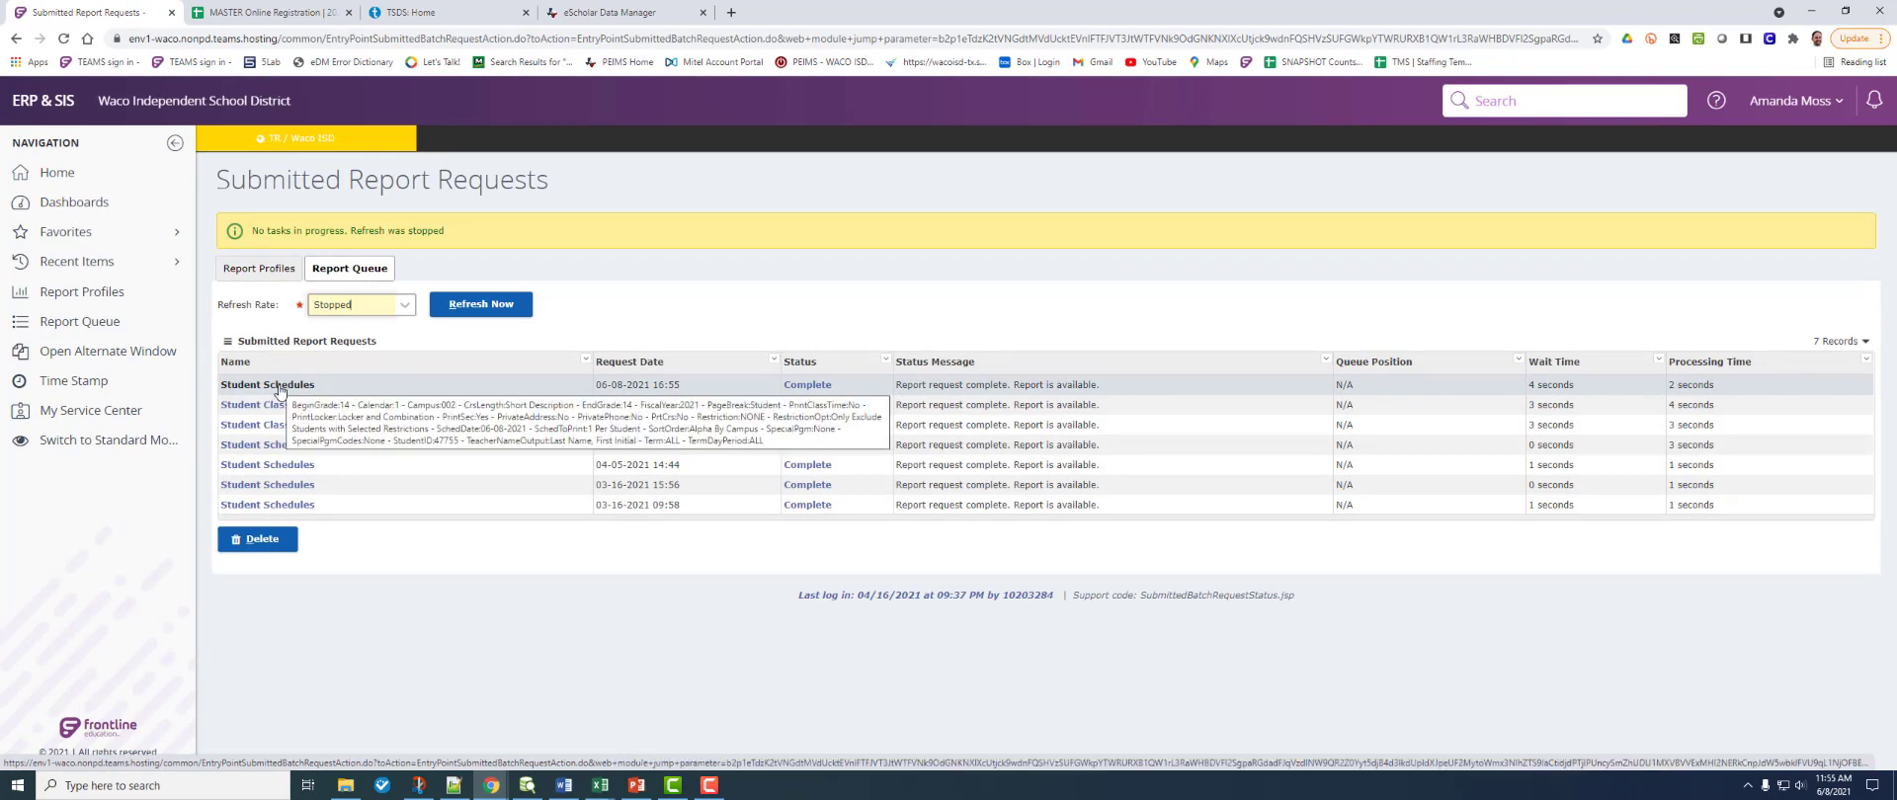
pyautogui.click(279, 387)
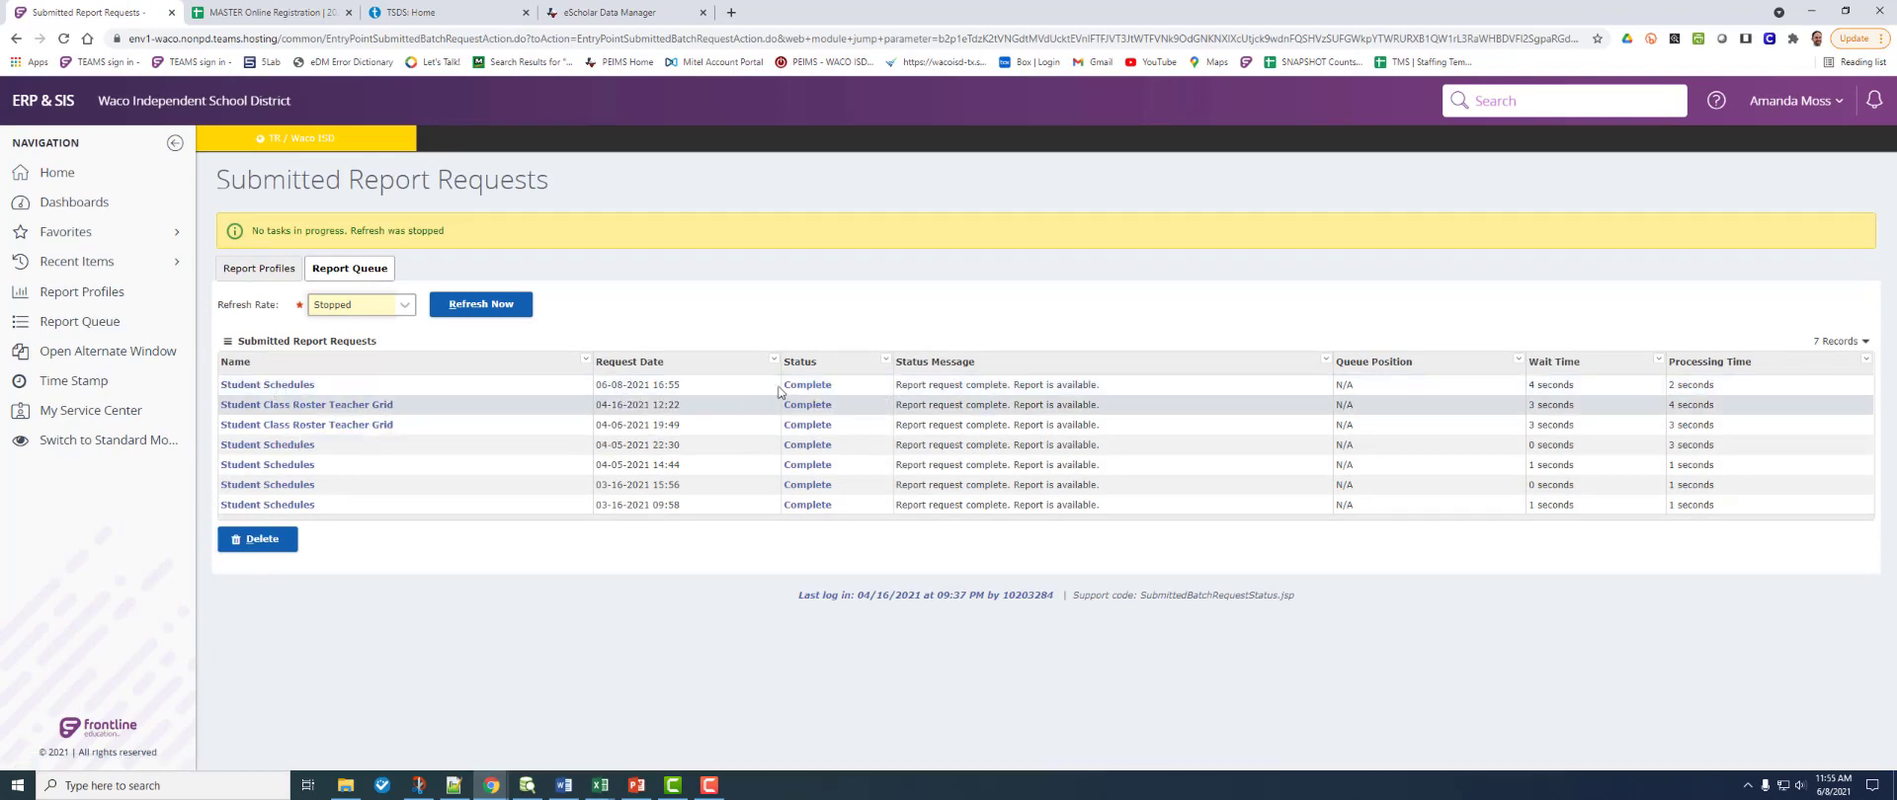